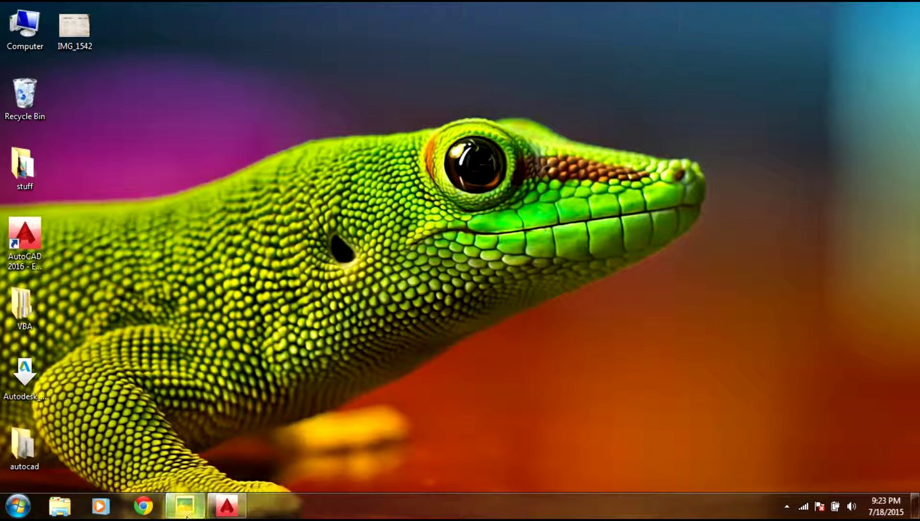
Step: Bring up the taskbar preview of the scanned sheet IMG_1542.JPG in Picasa
mouse_move(186, 517)
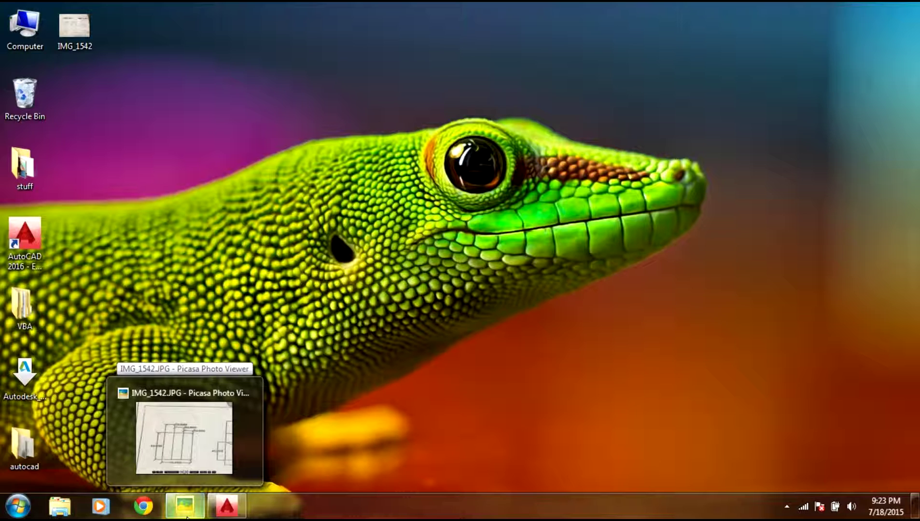
Step: Restore the scanned sheet, zoom and pan over both box drawings, then minimize Picasa
click(186, 517)
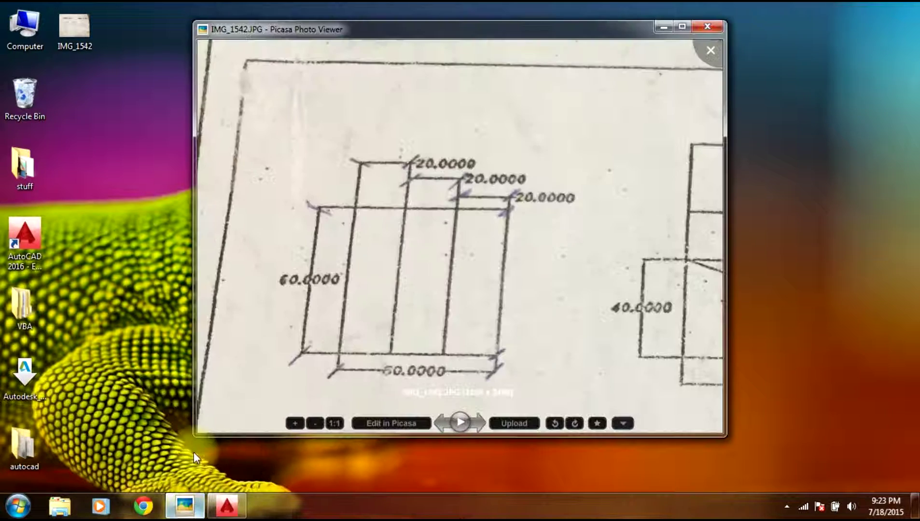
scroll(384, 260, down, 5)
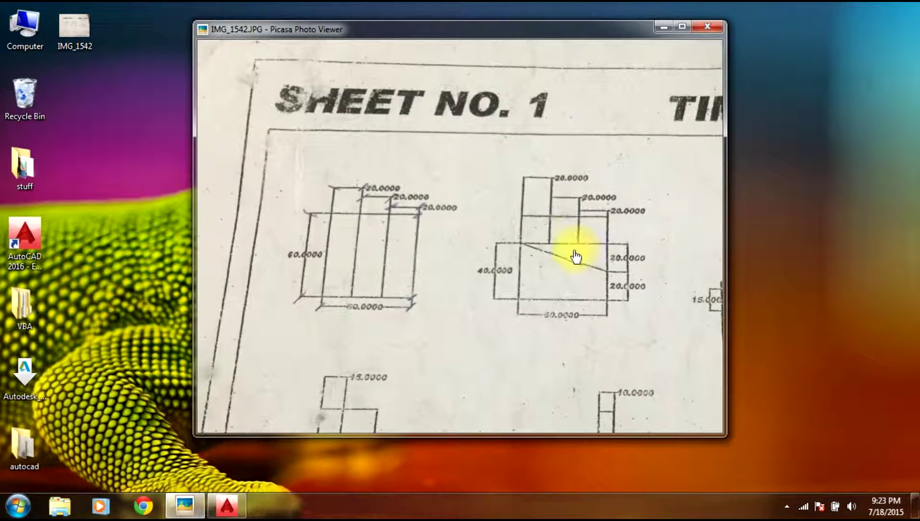
drag(575, 256, 582, 300)
scroll(577, 291, up, 1)
scroll(527, 301, up, 3)
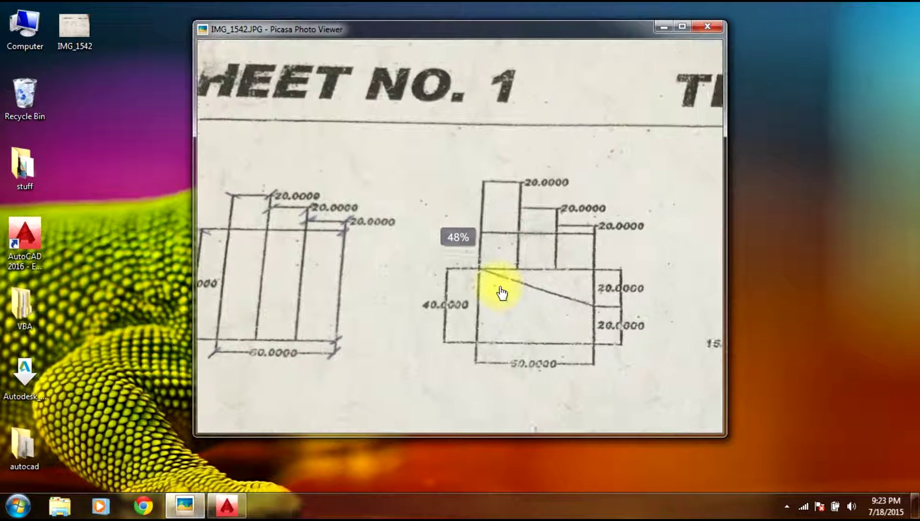
drag(499, 292, 527, 272)
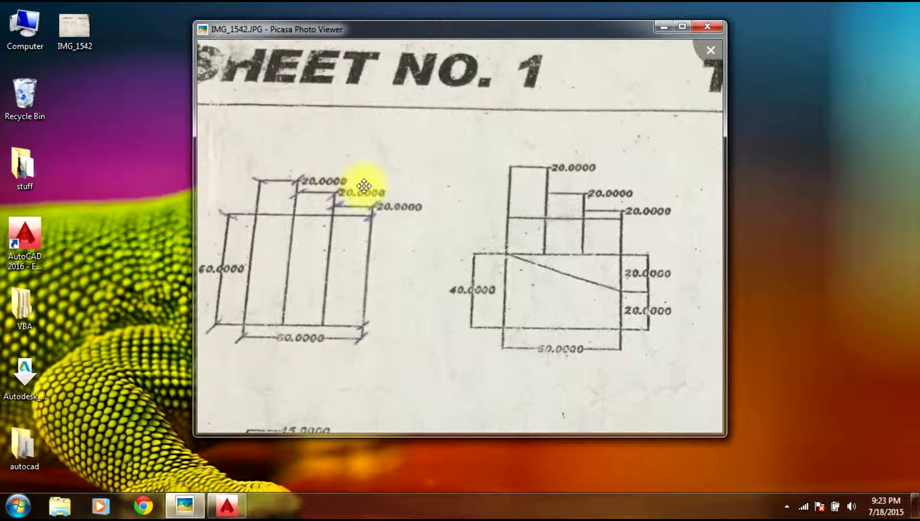
click(662, 29)
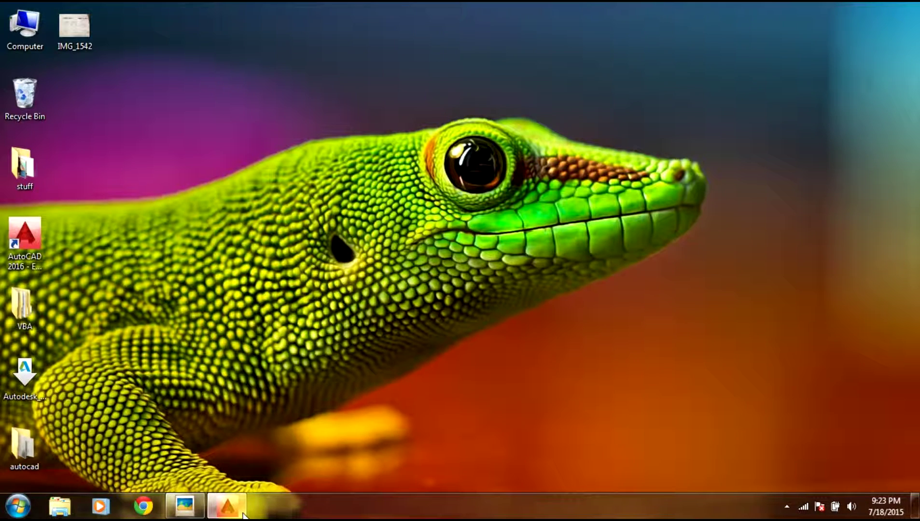
Step: Switch to AutoCAD and start a new blank drawing, Drawing1, from the Start tab
click(227, 507)
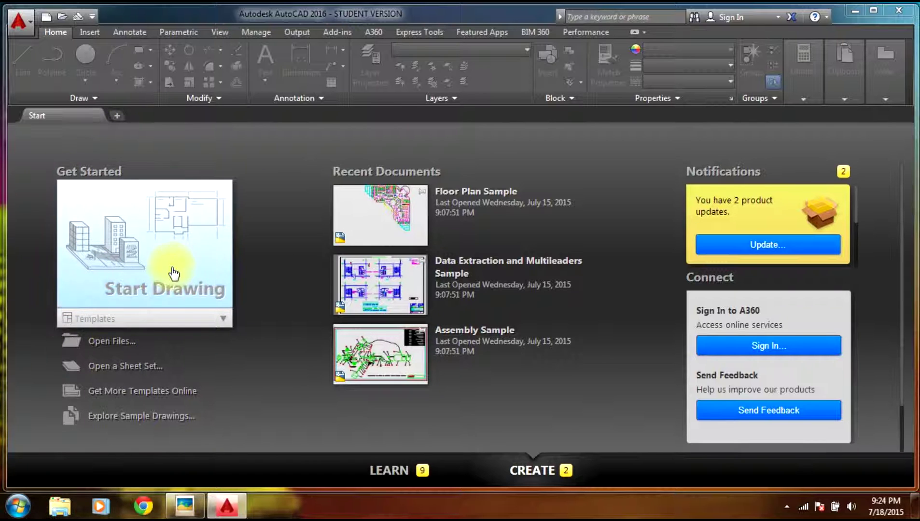
click(143, 297)
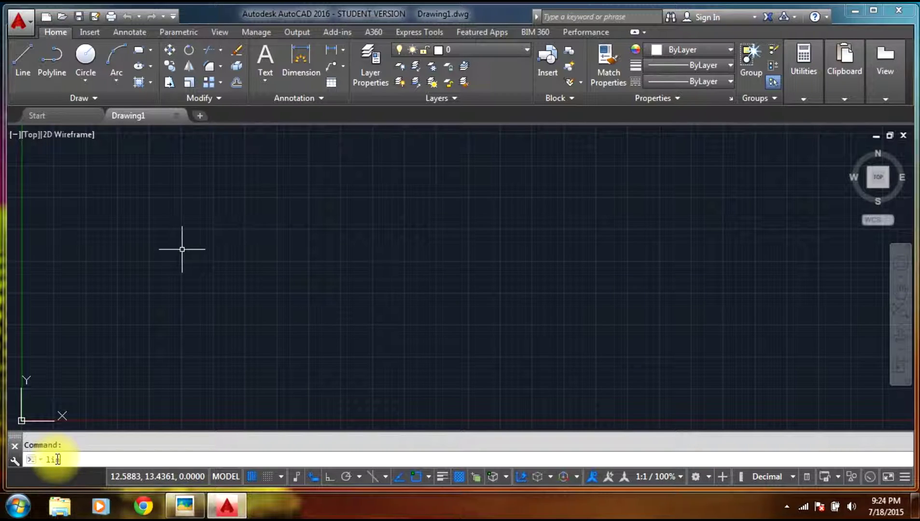
Step: Start the LINE command and place its first point near the upper left of the canvas
text(ne)
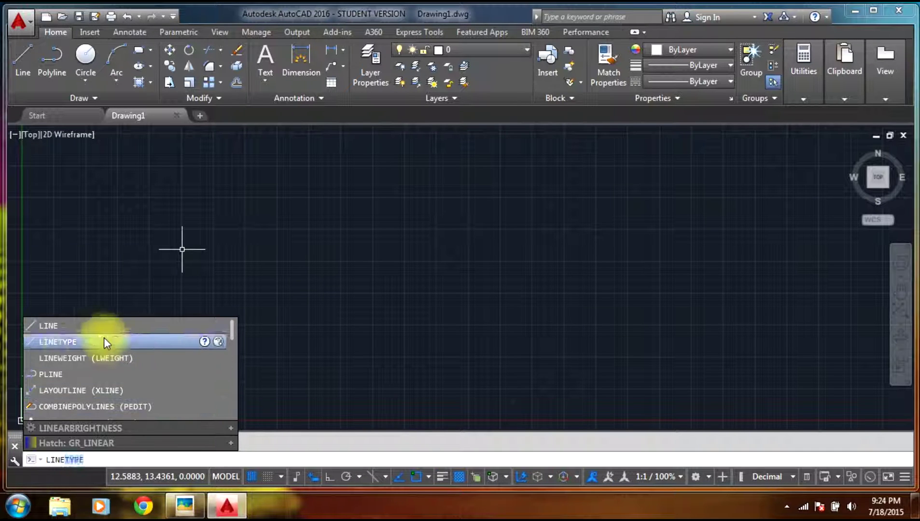
click(66, 325)
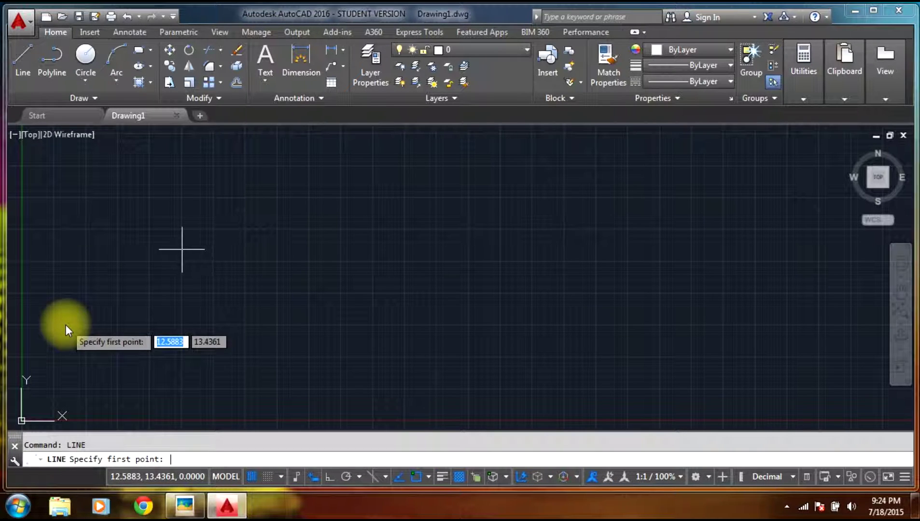
click(150, 169)
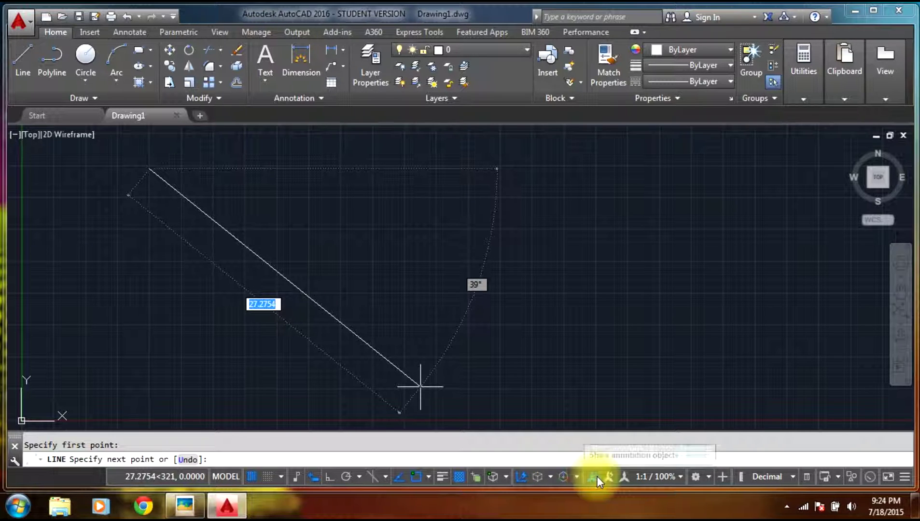
Step: With Ortho on, draw the top edge as three 20-unit segments heading right
click(329, 477)
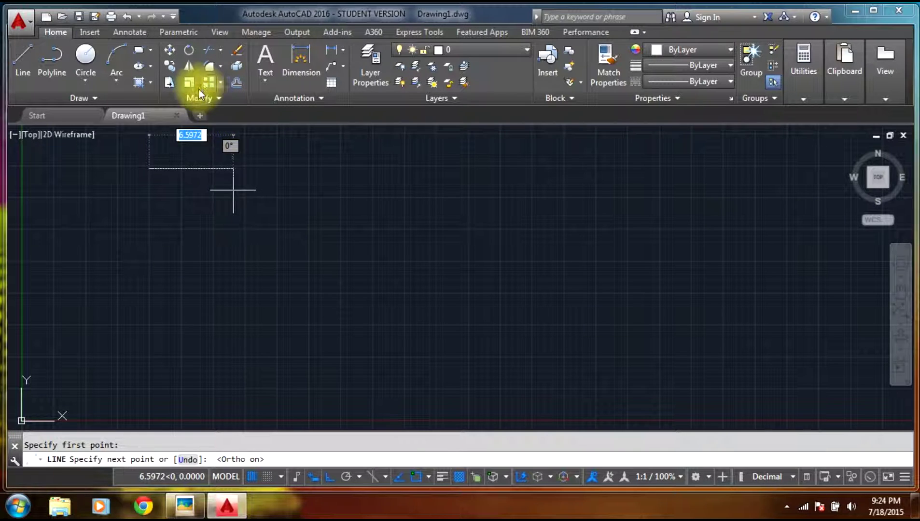
scroll(266, 164, down, 3)
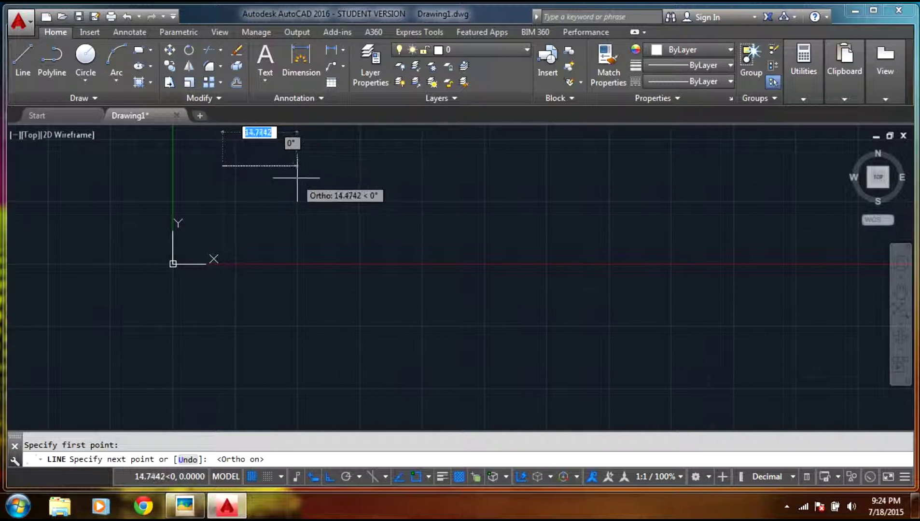
text(20)
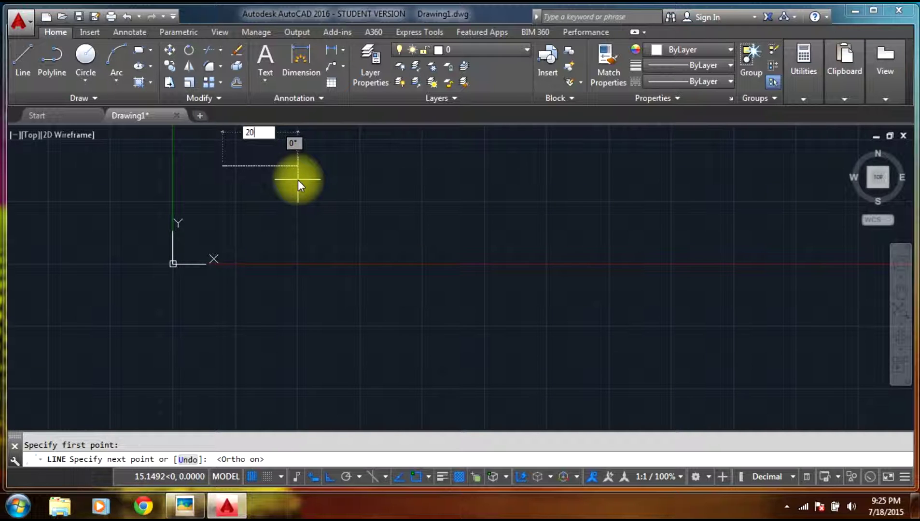
key(Return)
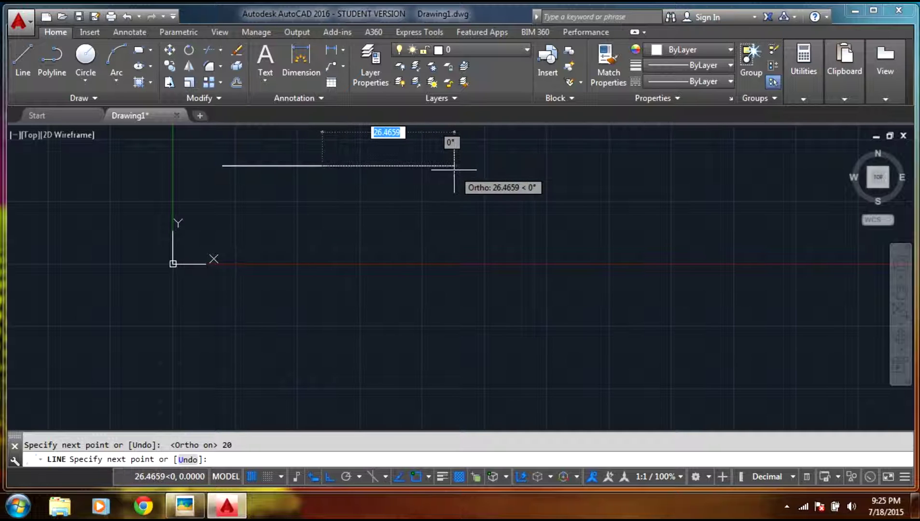
text(20)
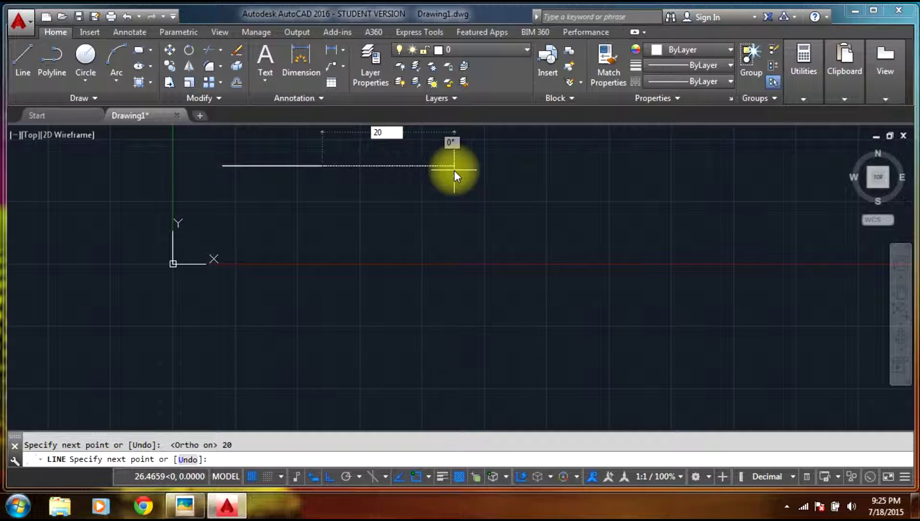
key(Return)
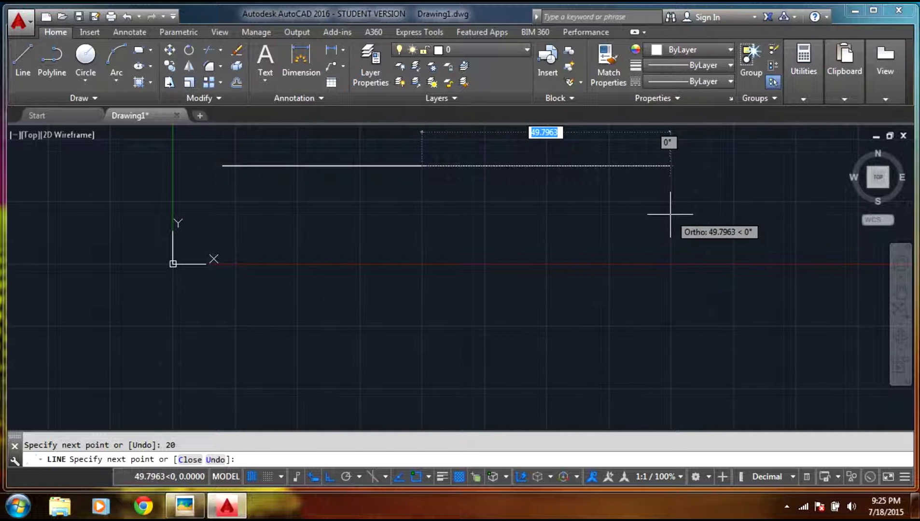
text(20)
key(Return)
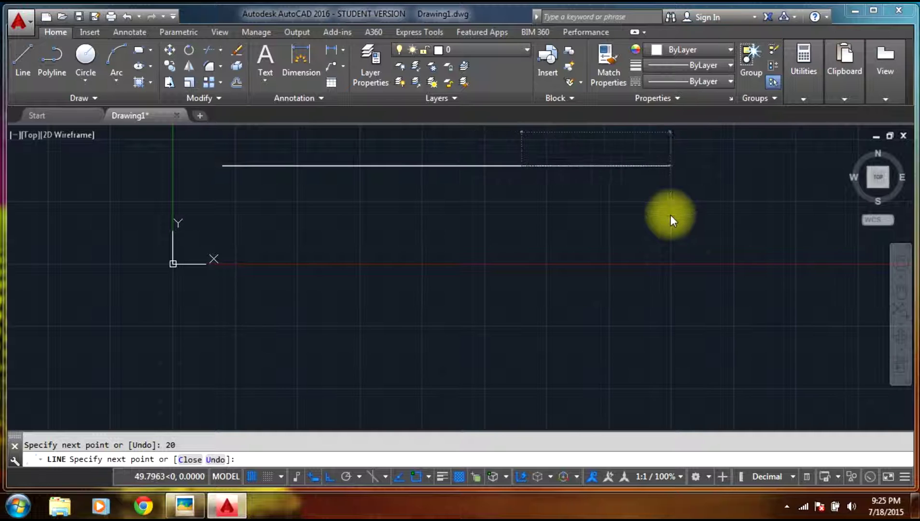
Step: Draw the right side going straight down, entering 40 and then 60 units
scroll(493, 349, down, 2)
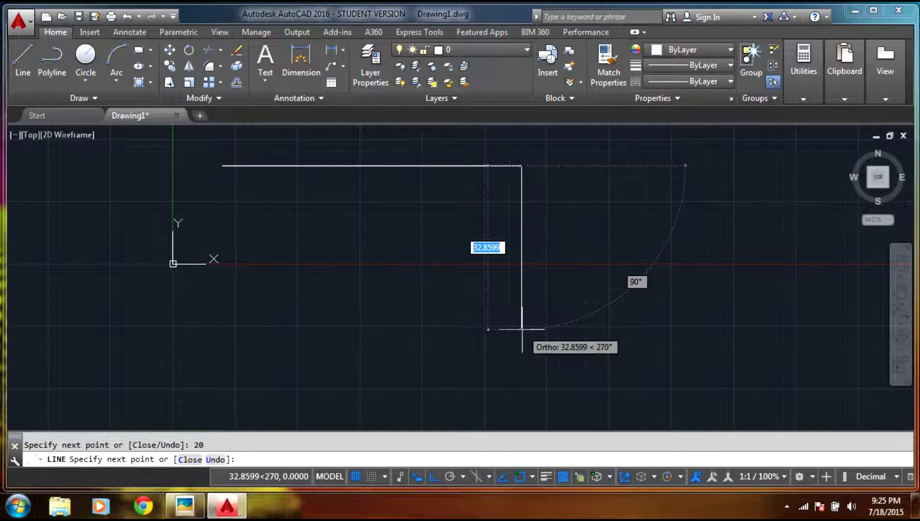
text(40)
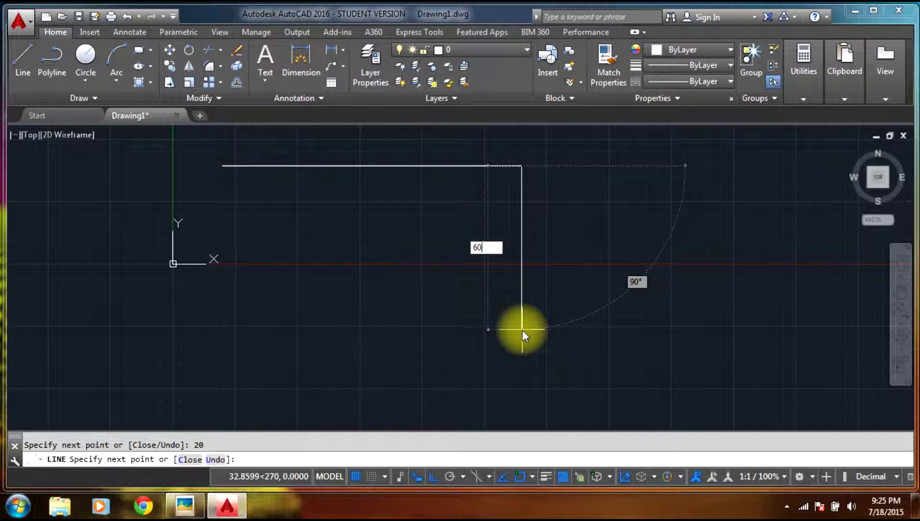
key(Return)
text(60)
key(Return)
Step: End the LINE command and zoom the view to fit the drawn lines
scroll(507, 313, down, 2)
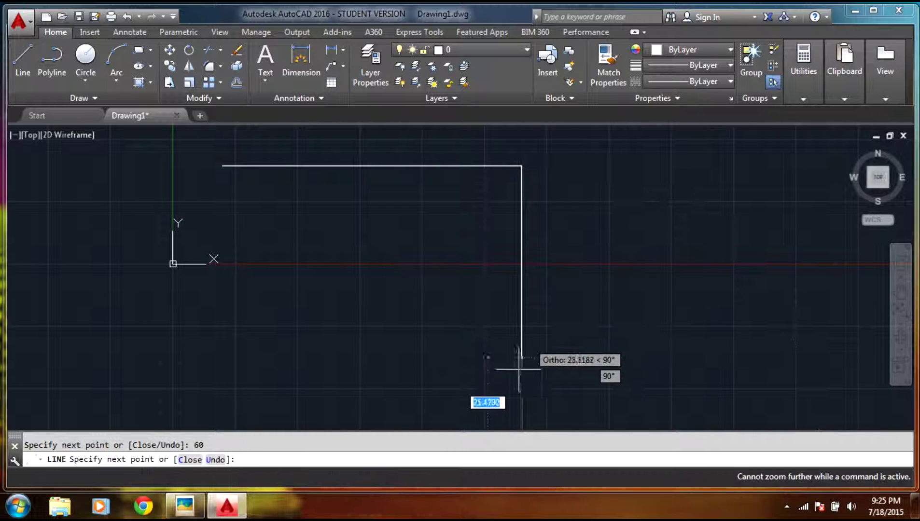
click(579, 287)
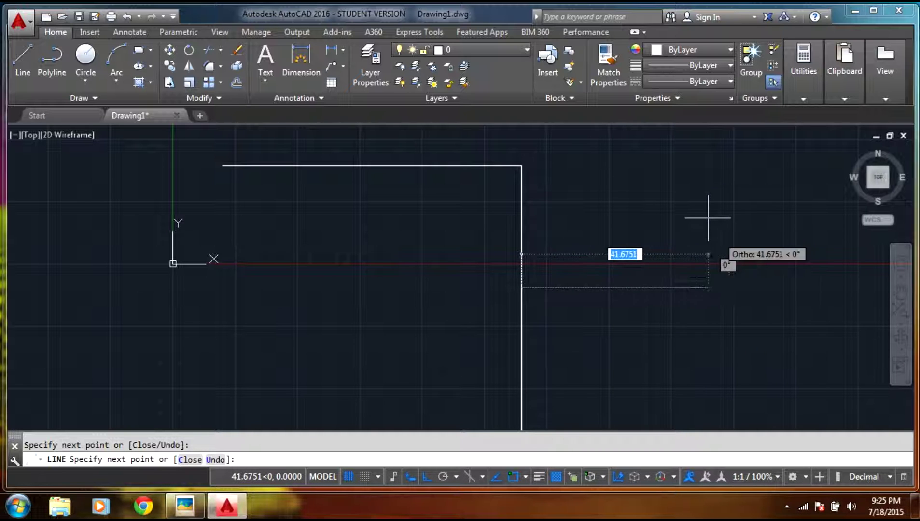
key(Escape)
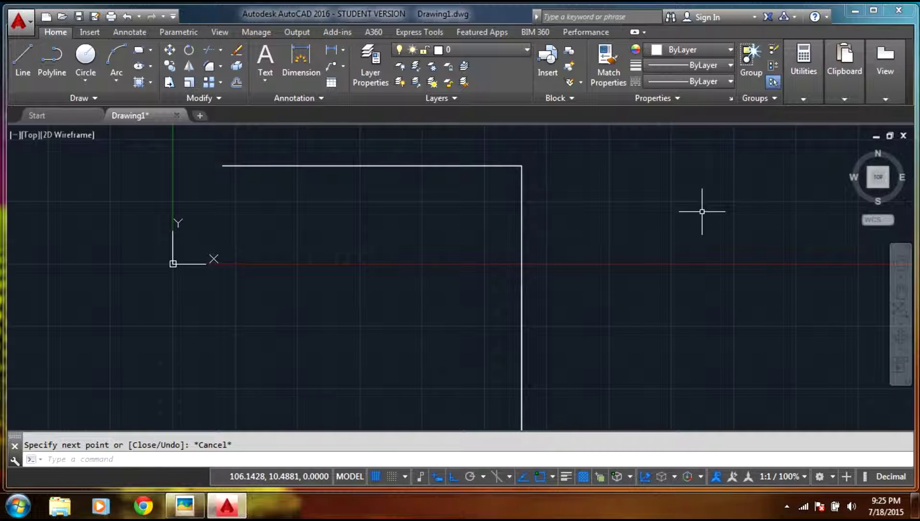
scroll(686, 217, down, 5)
middle_drag(676, 226, 343, 248)
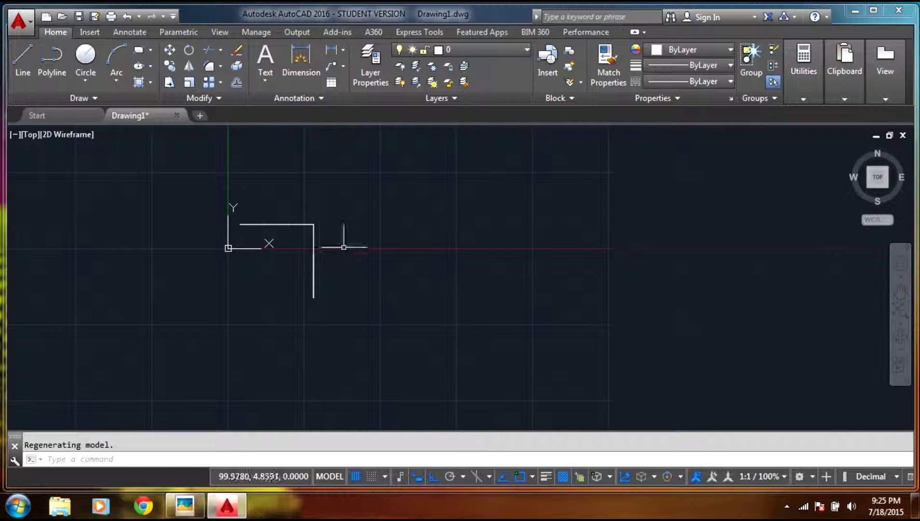
scroll(273, 263, up, 4)
scroll(273, 263, up, 2)
scroll(273, 263, down, 2)
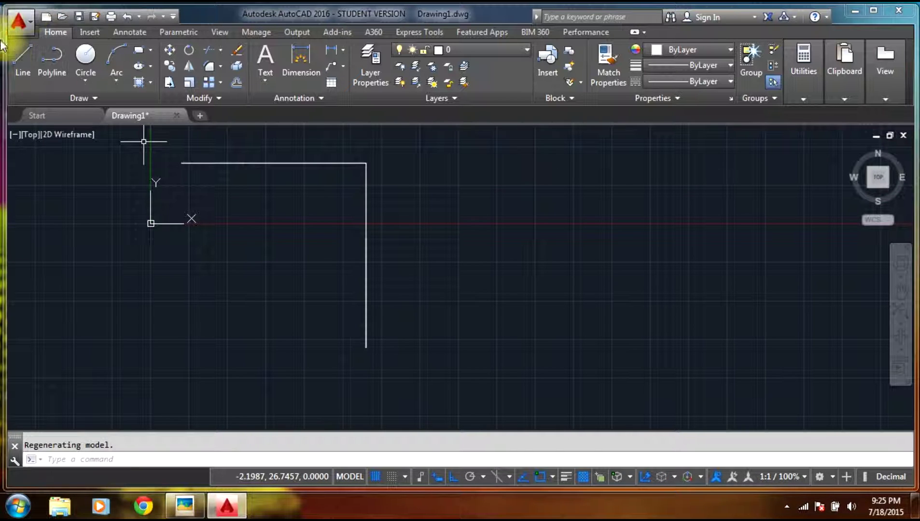
Step: Draw the 60-unit left side and the bottom edge, closing the 60 by 60 square
click(21, 50)
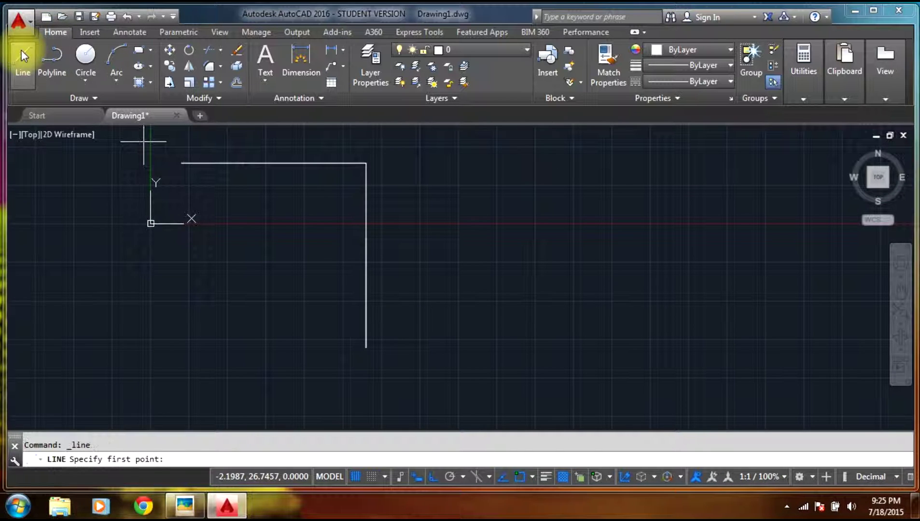
click(182, 163)
text(6)
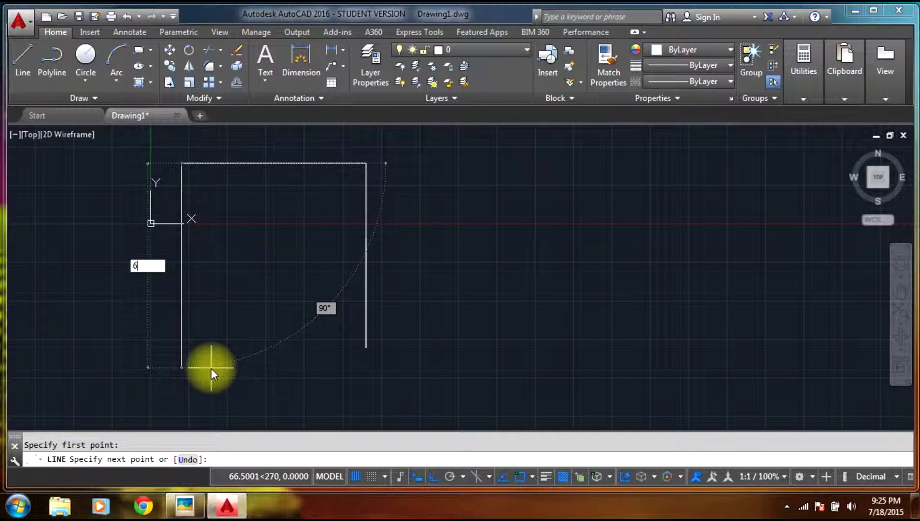
text(0)
key(Return)
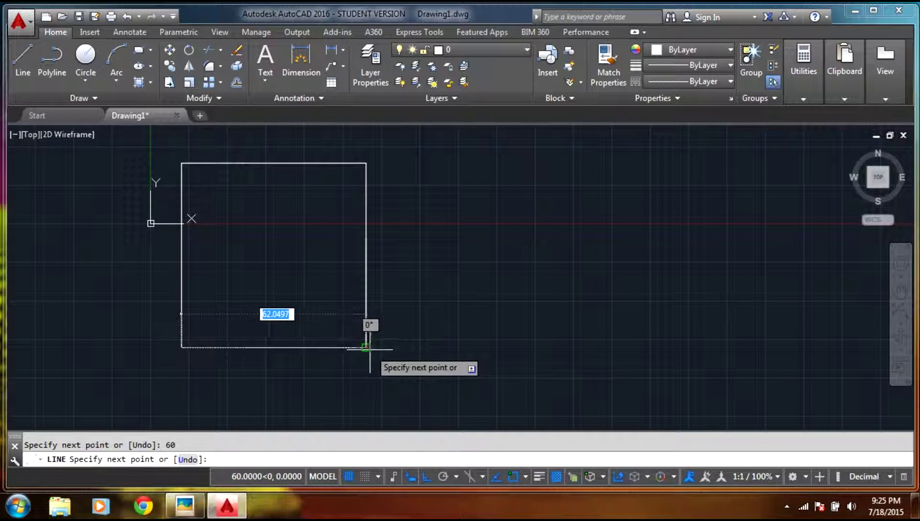
click(366, 348)
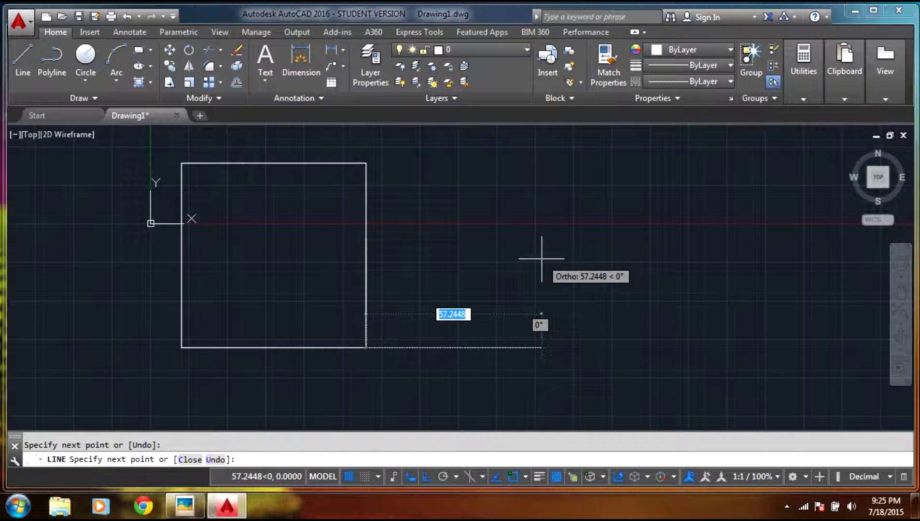
key(Escape)
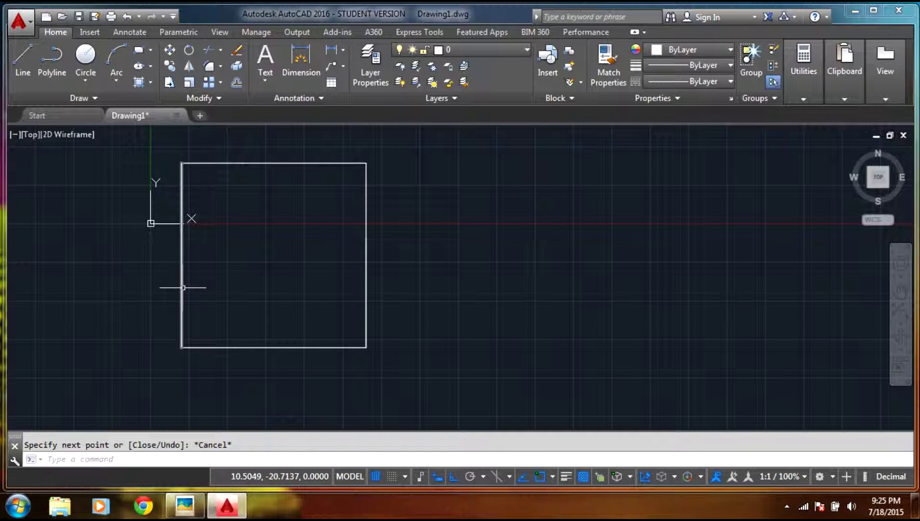
Step: Offset the square's left edge 20 units right to make the first dividing line
mouse_move(183, 288)
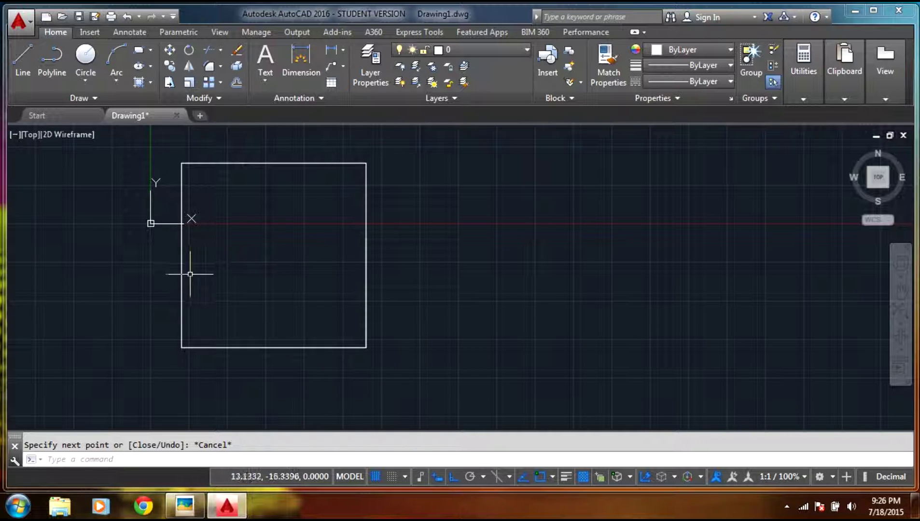
mouse_move(183, 271)
click(182, 269)
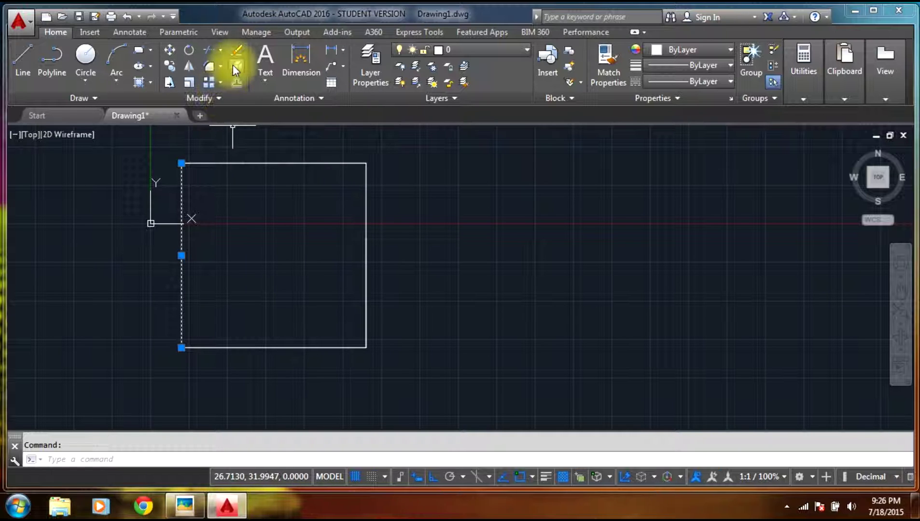
click(241, 87)
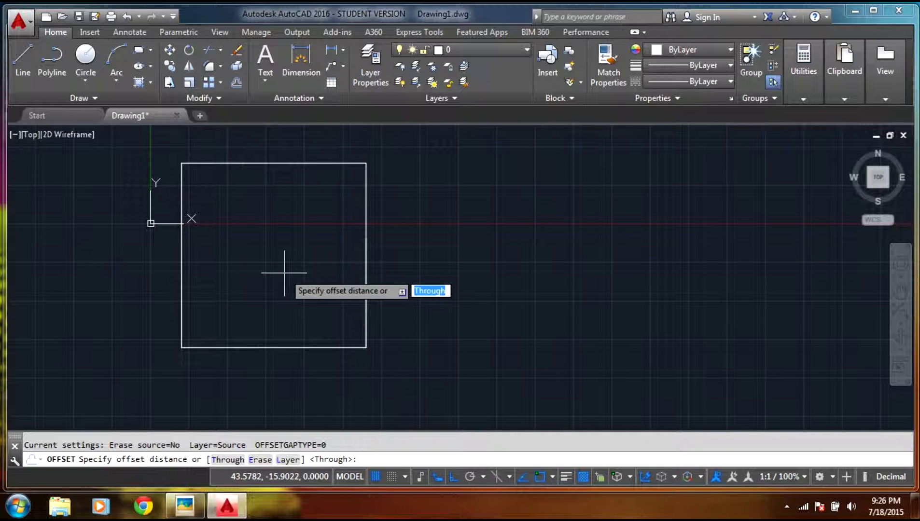
text(20)
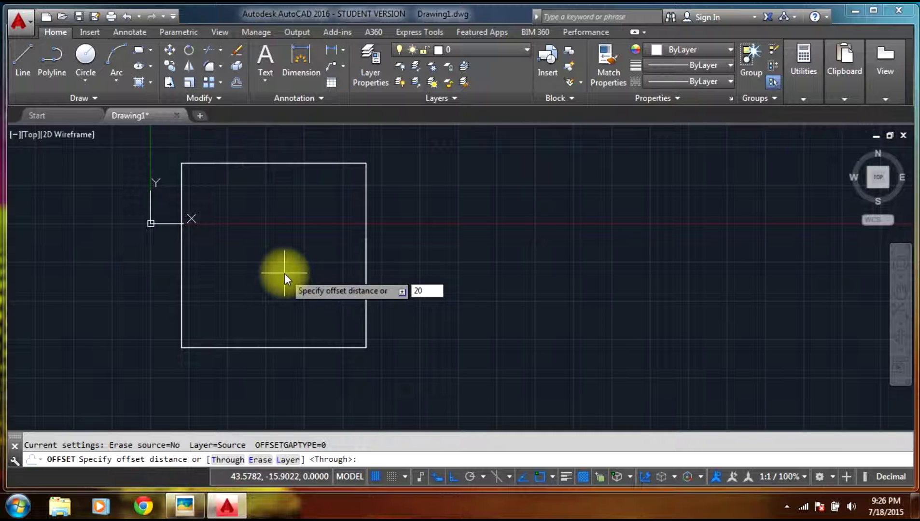
key(Return)
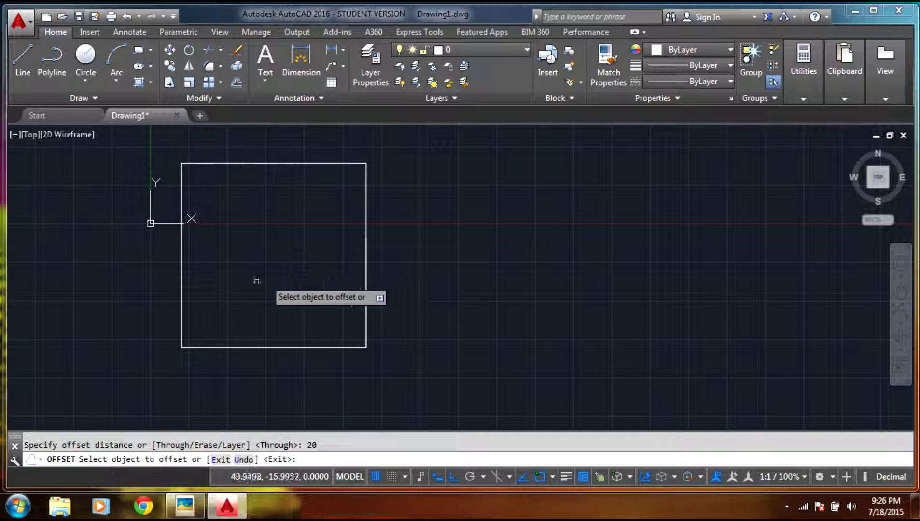
click(181, 263)
click(181, 263)
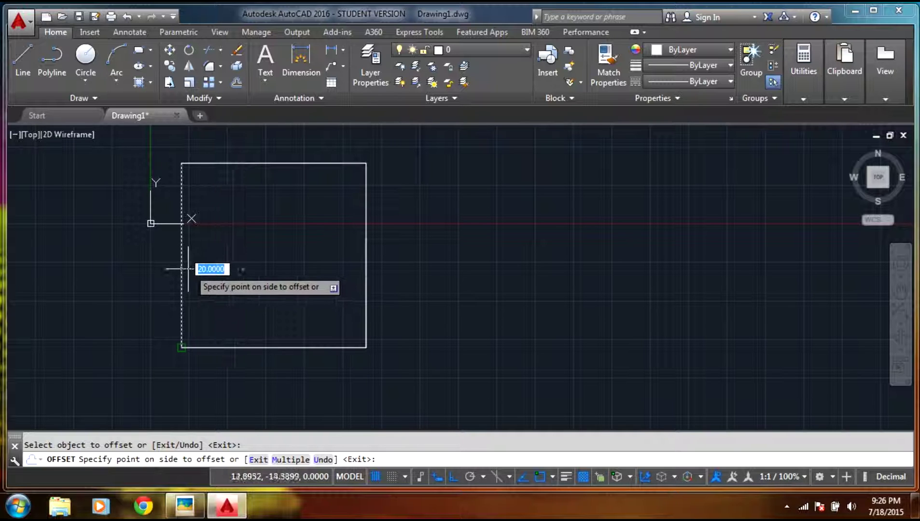
click(213, 270)
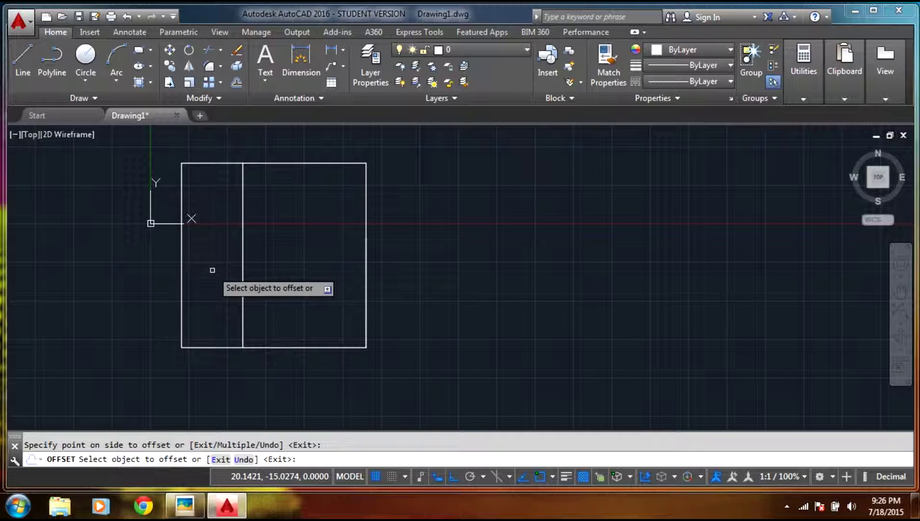
Step: Offset the new dividing line another 20 units right for the second strip
click(244, 261)
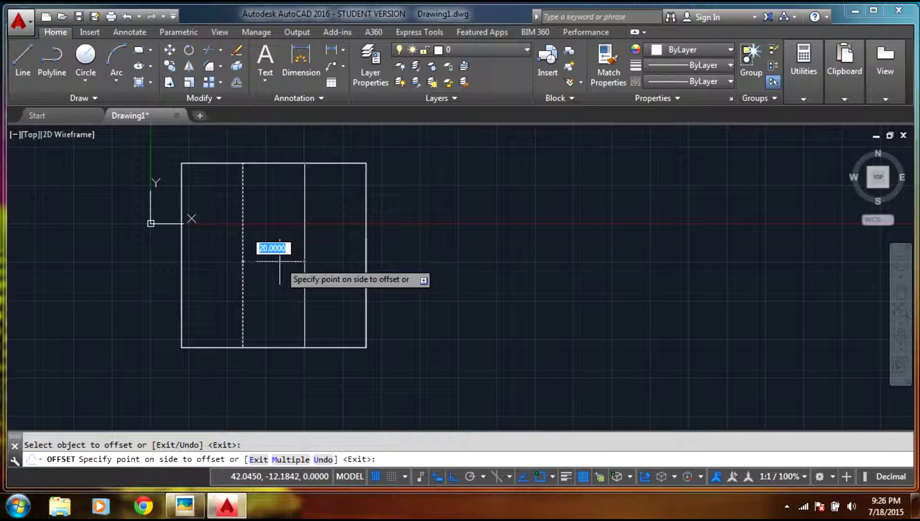
click(279, 261)
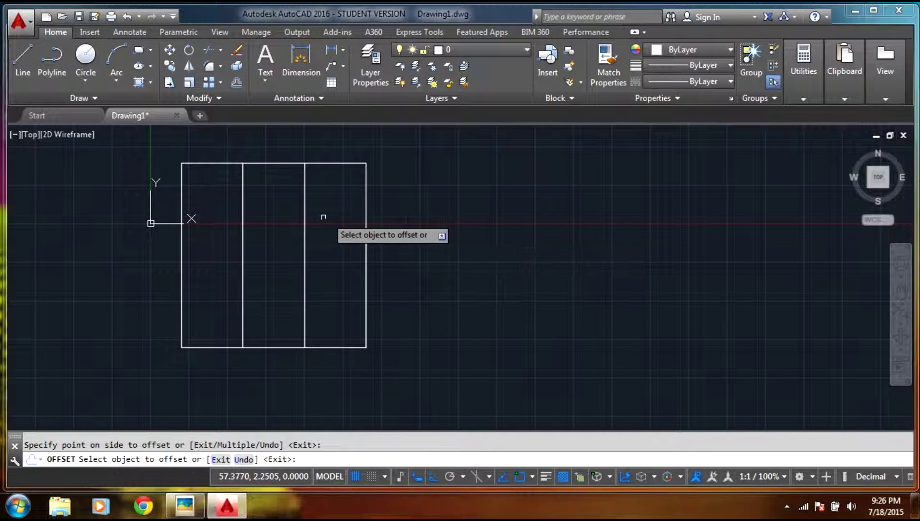
scroll(316, 219, down, 4)
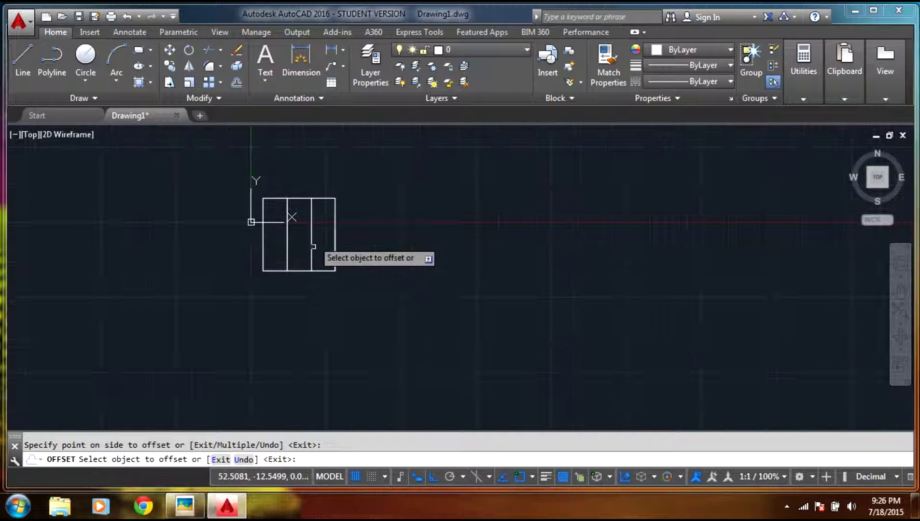
click(185, 505)
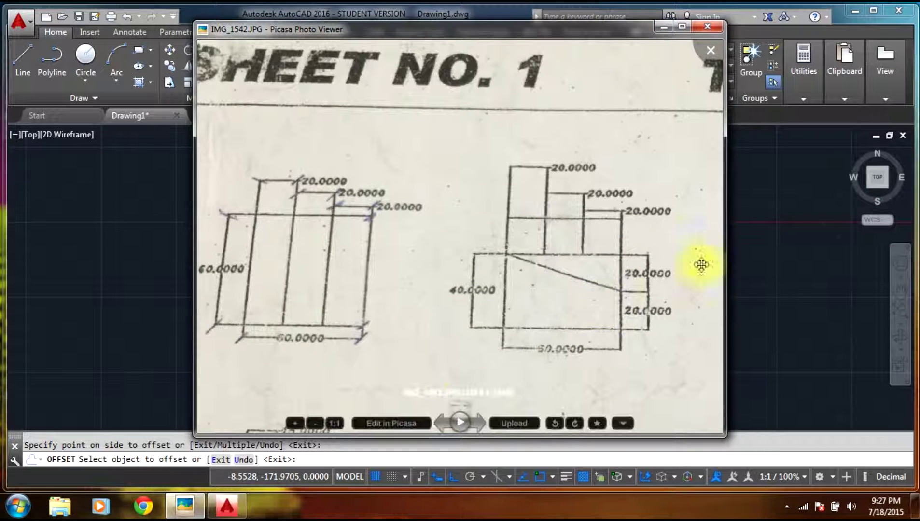
click(753, 232)
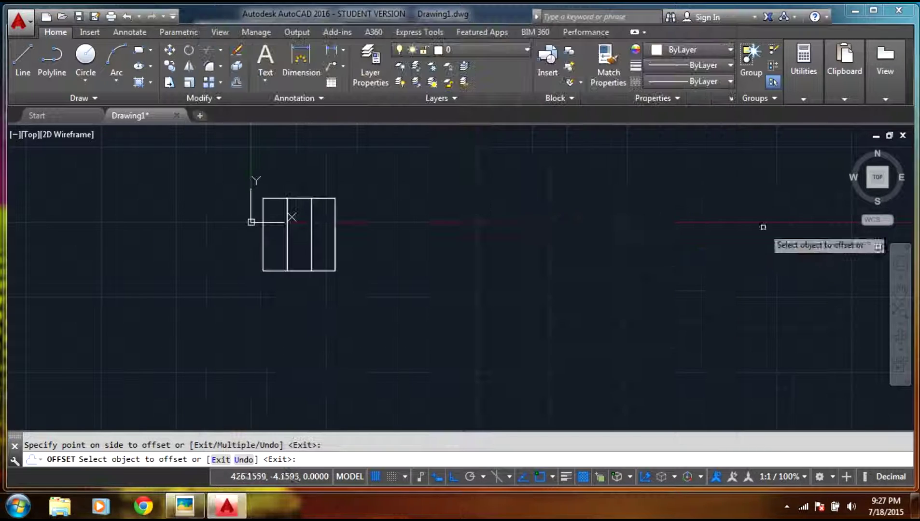
Step: Draw the second box with lines of 50 right, 40 down, 50 left and 40 up
click(25, 59)
click(429, 177)
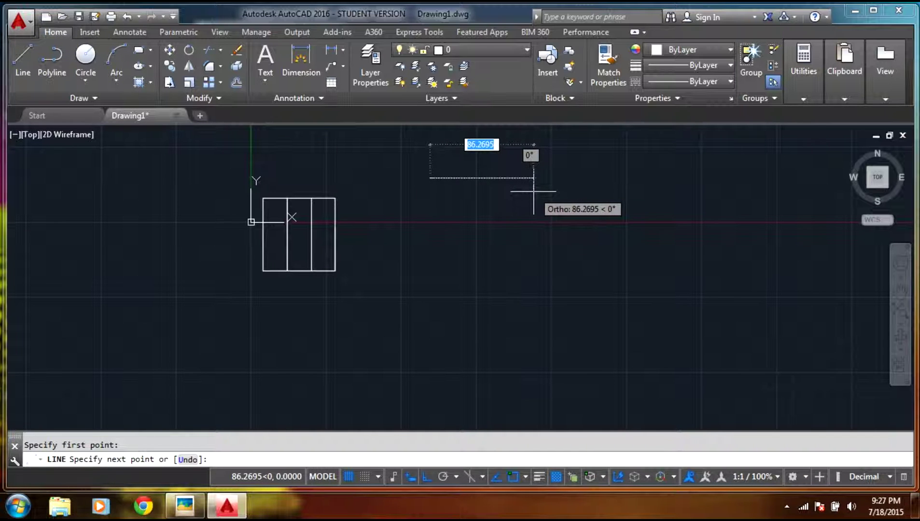
text(50)
key(Return)
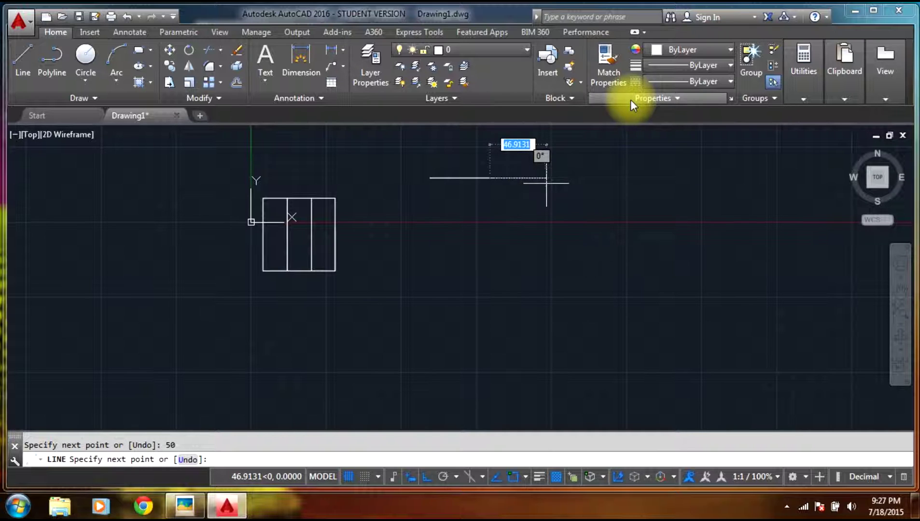
text(4)
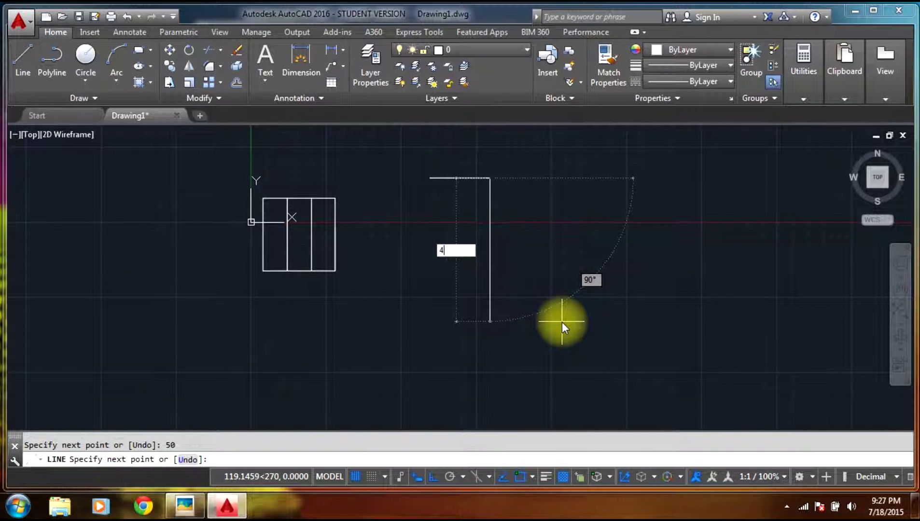
text(0)
key(Return)
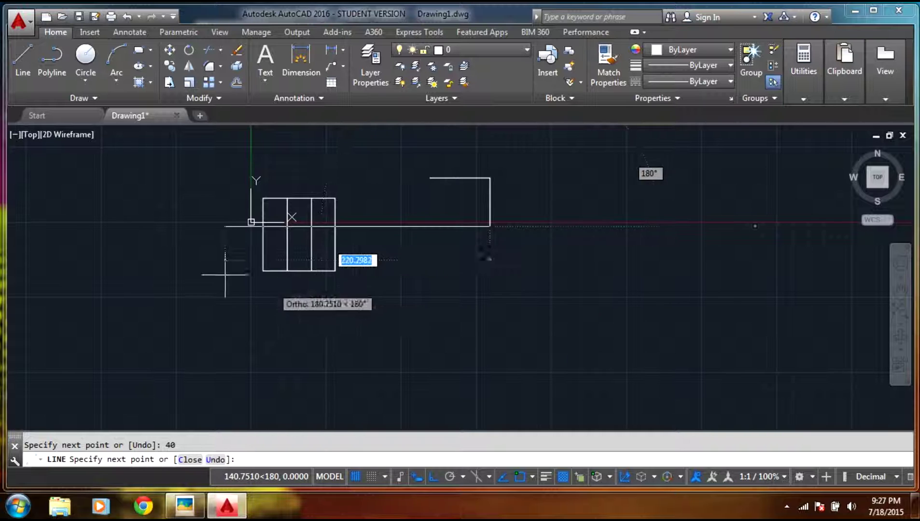
text(50)
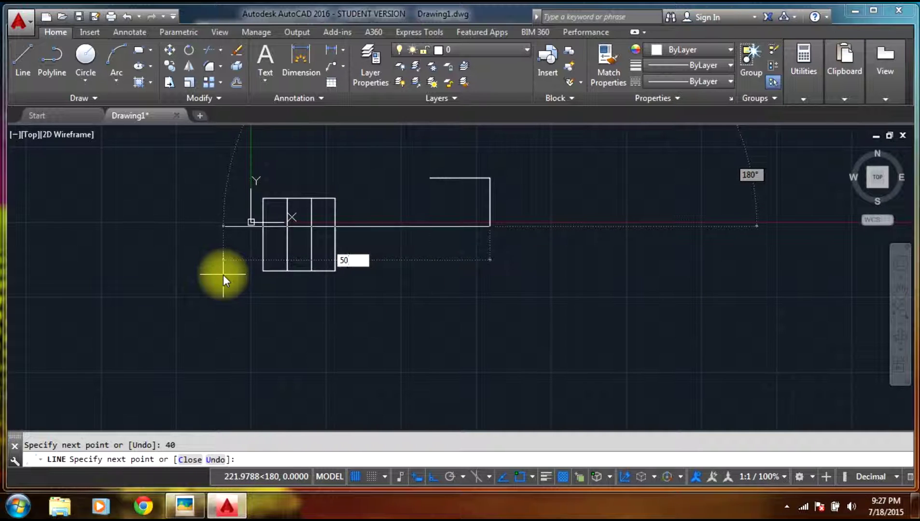
key(Return)
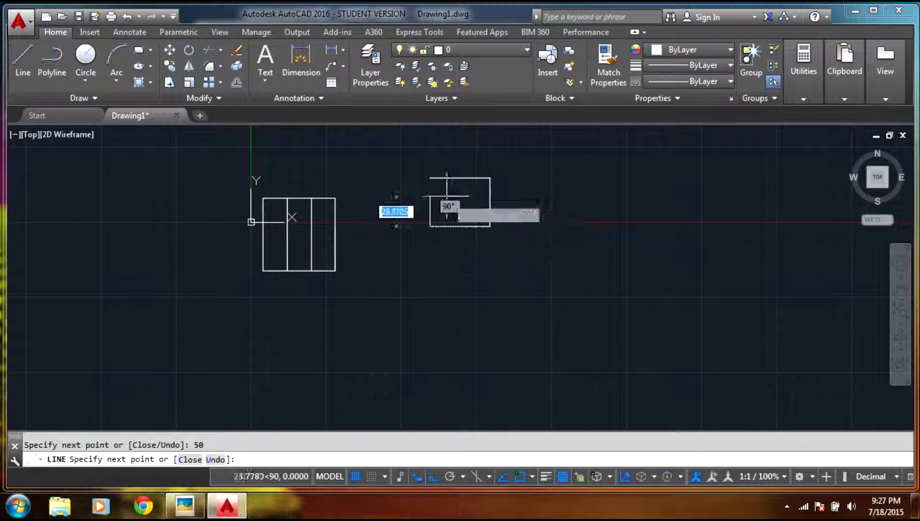
text(40)
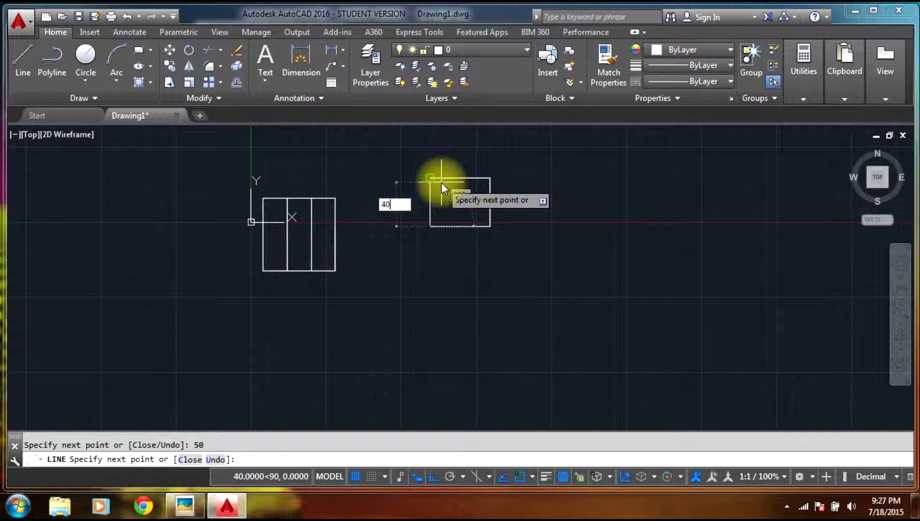
key(Return)
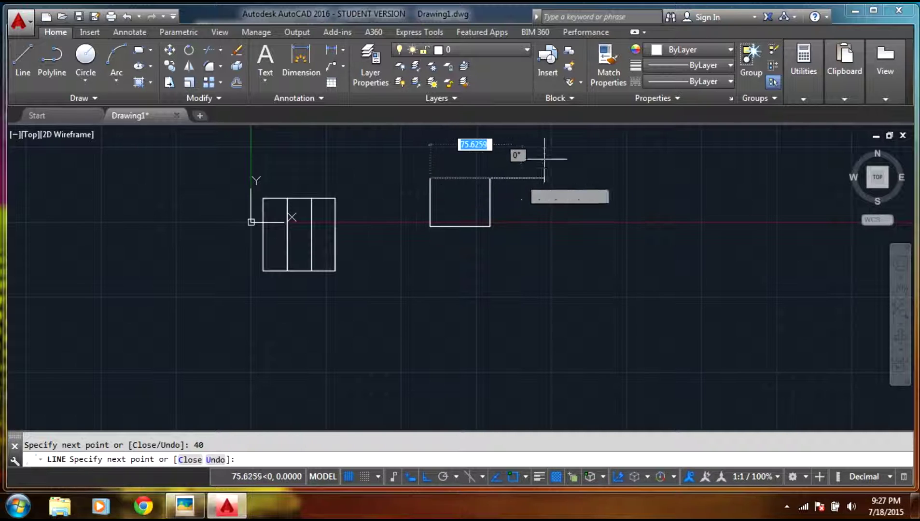
key(Escape)
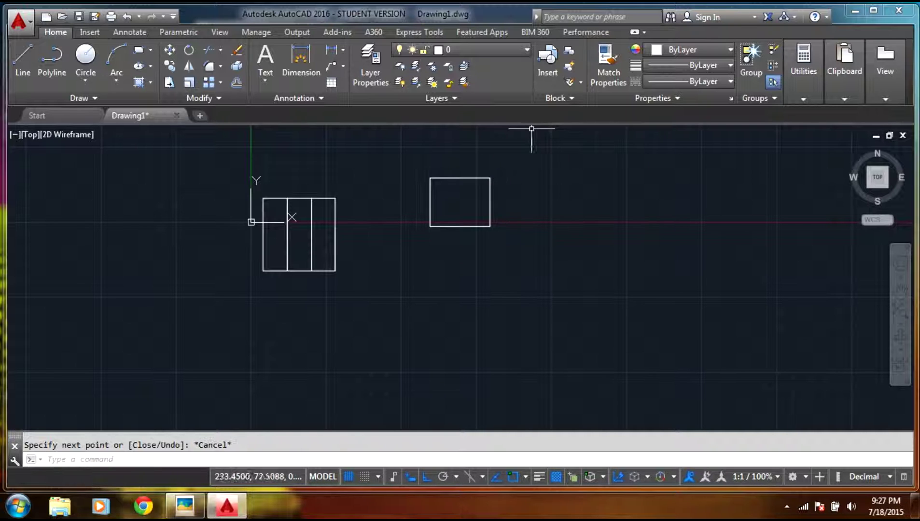
click(15, 59)
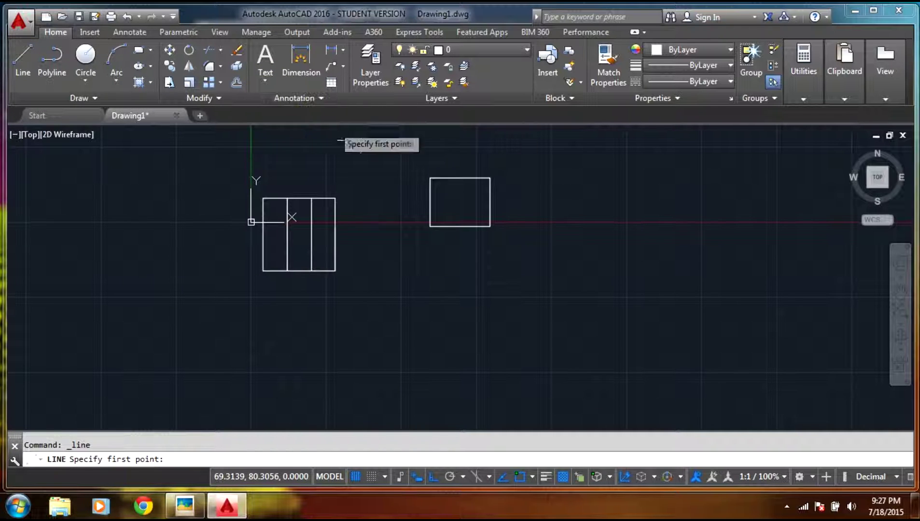
scroll(468, 162, up, 3)
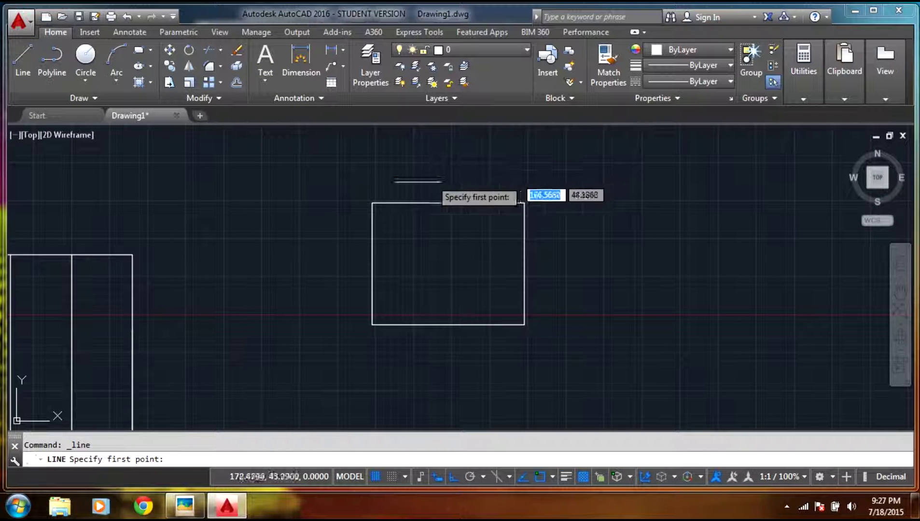
click(371, 203)
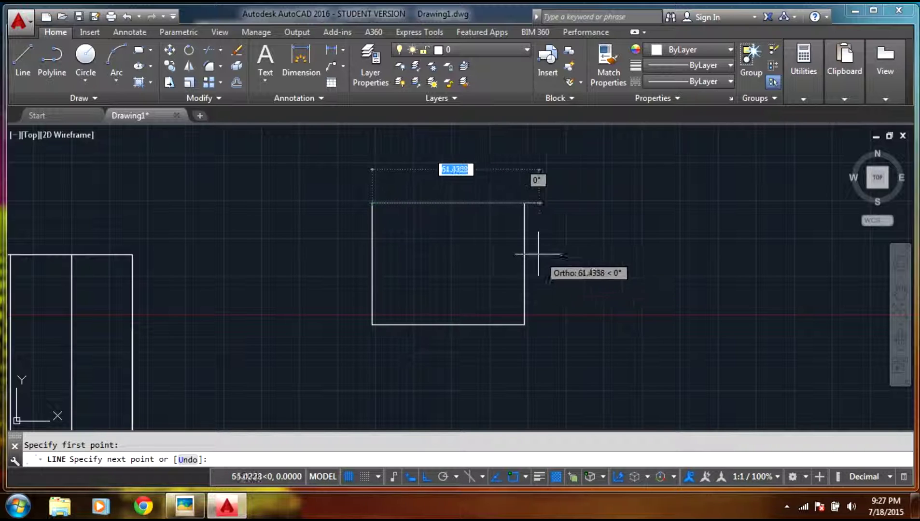
click(432, 478)
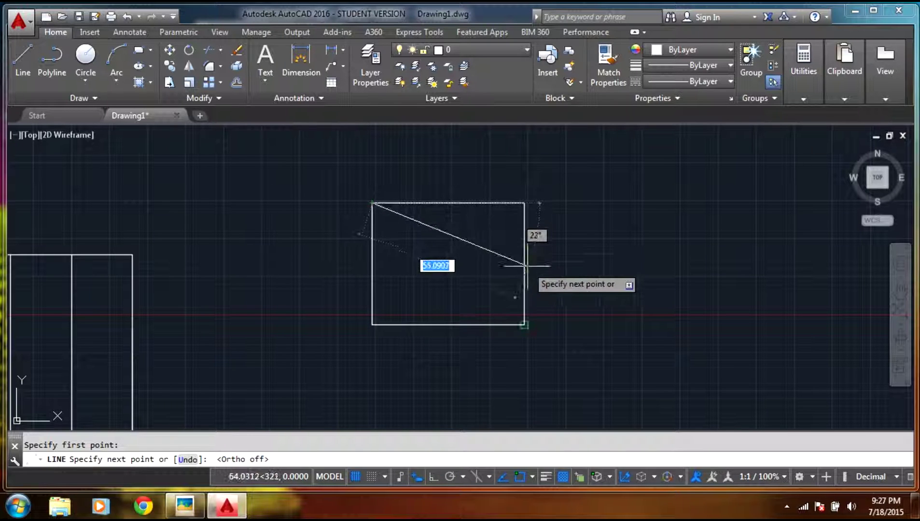
scroll(524, 264, up, 4)
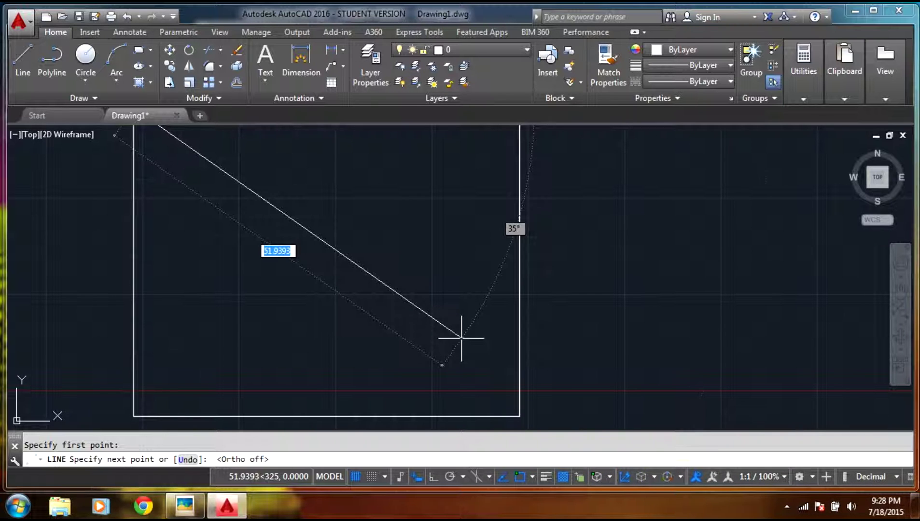
key(Escape)
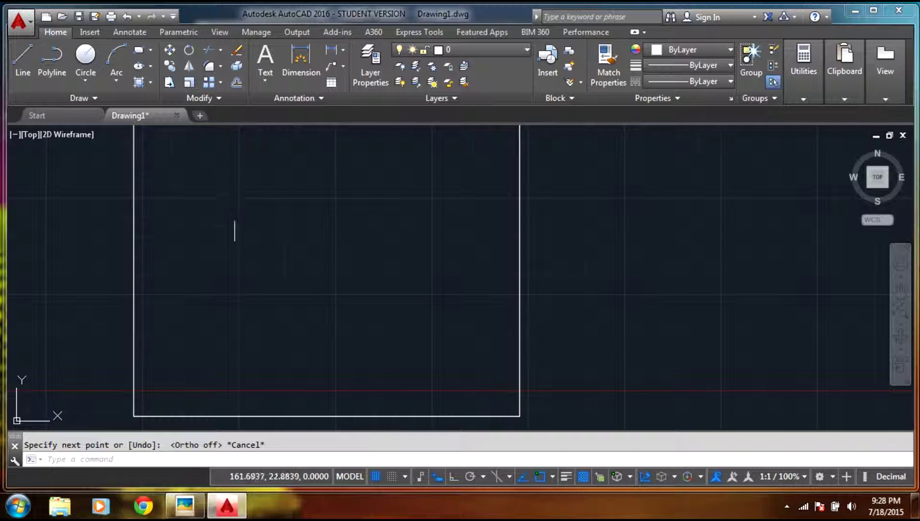
Step: Draw 20 units down from the top-right corner, then a diagonal to the top-left corner. Reopen the scan
scroll(246, 264, down, 4)
click(25, 57)
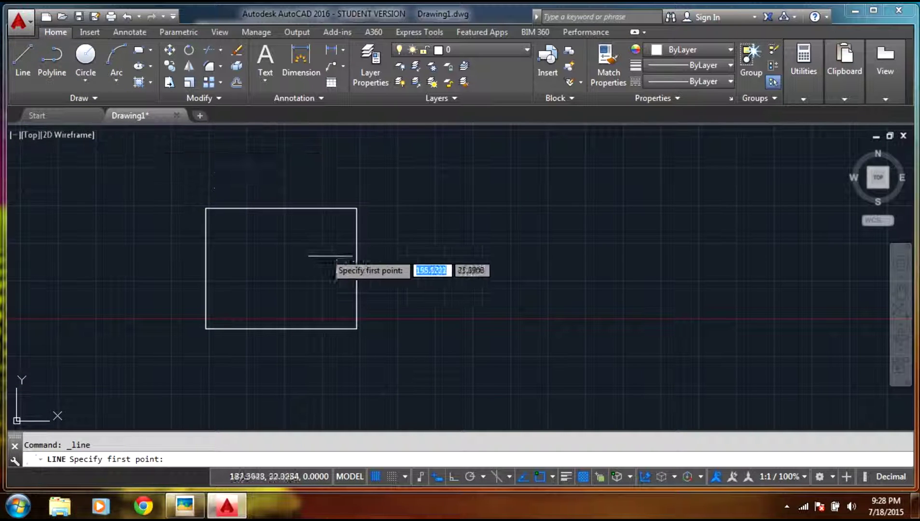
click(356, 208)
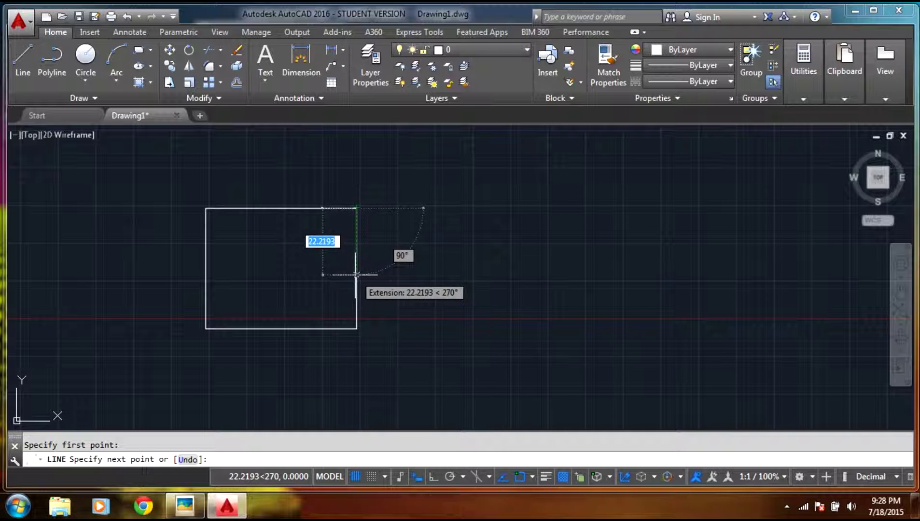
click(434, 477)
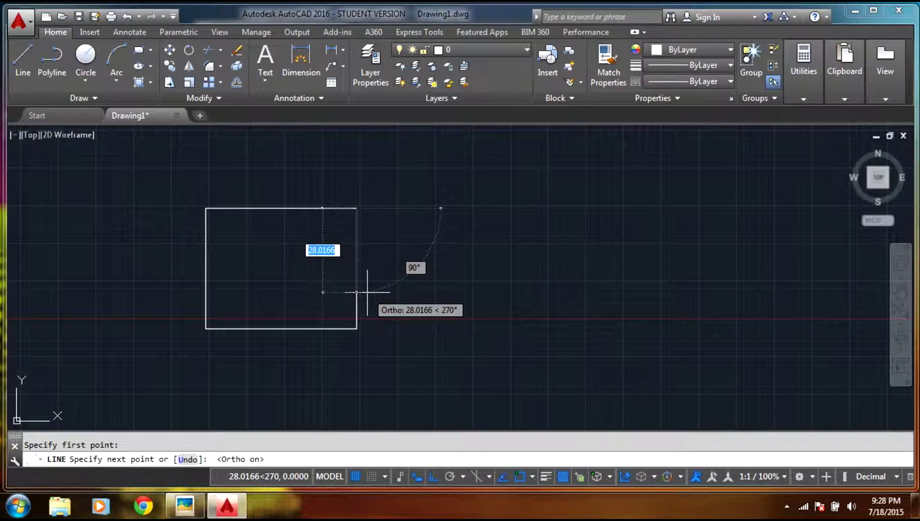
key(Return)
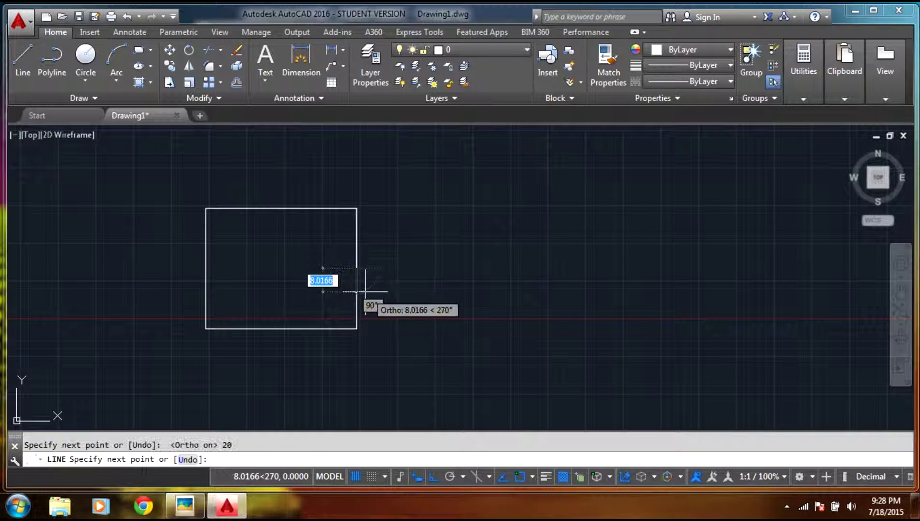
click(207, 209)
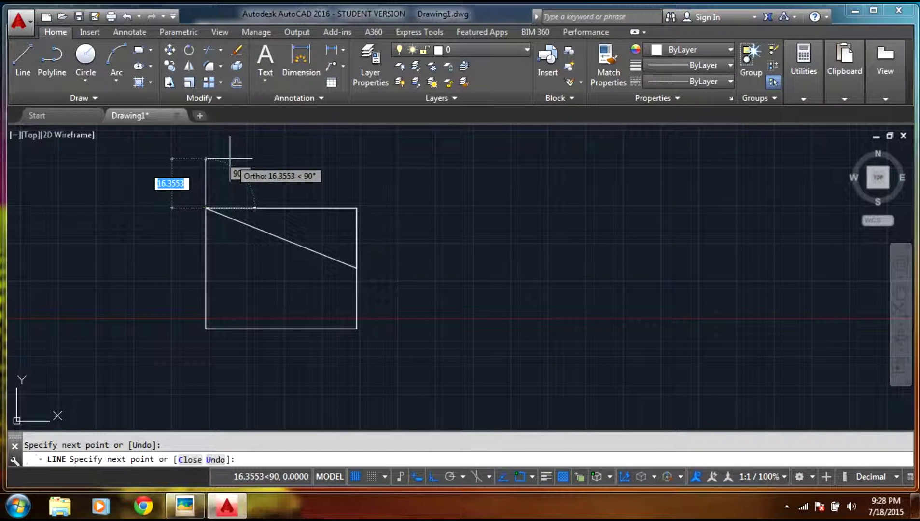
key(Escape)
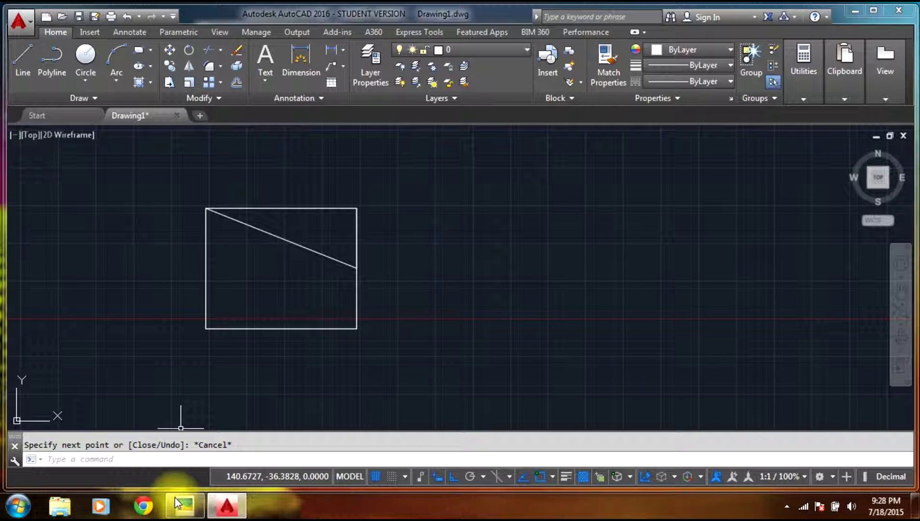
click(184, 513)
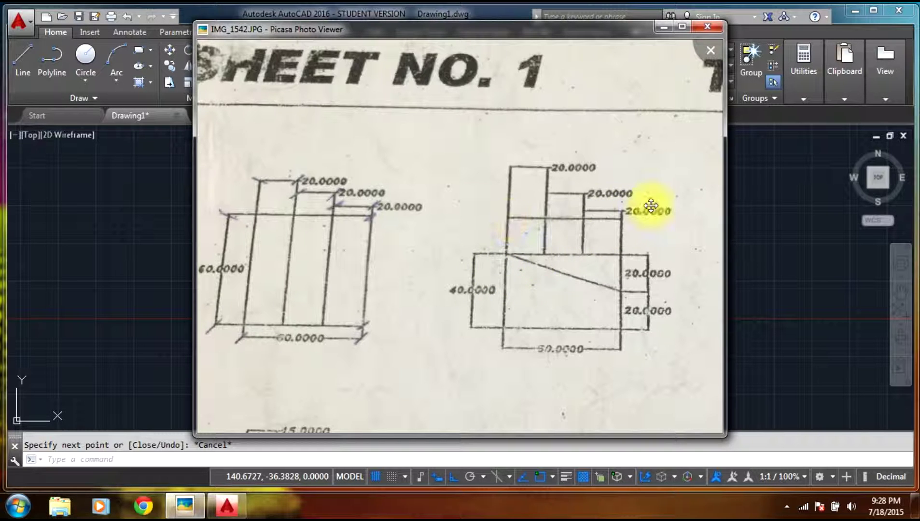
Step: Minimize the Picasa viewer from the taskbar to return to the AutoCAD drawing
click(184, 507)
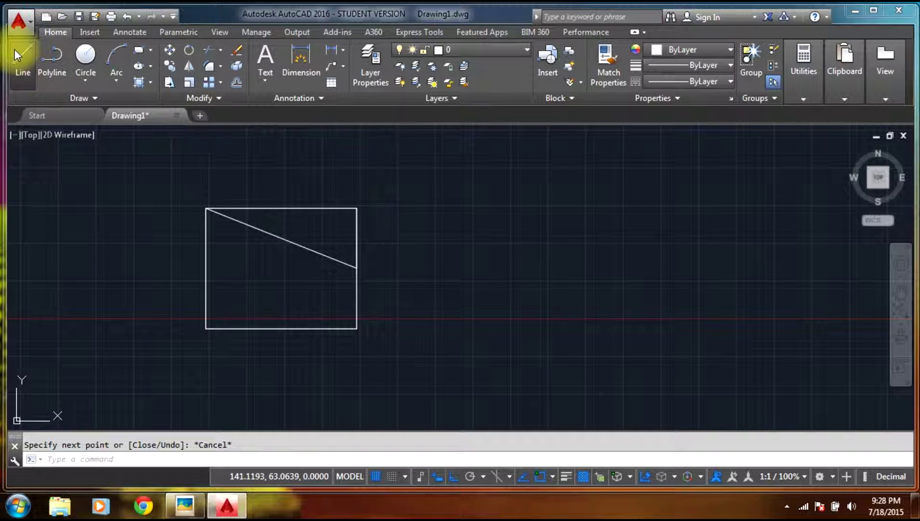
Step: Draw the top block: 20 up from the box's top-left corner, 50 right, down to the box
click(15, 49)
click(206, 209)
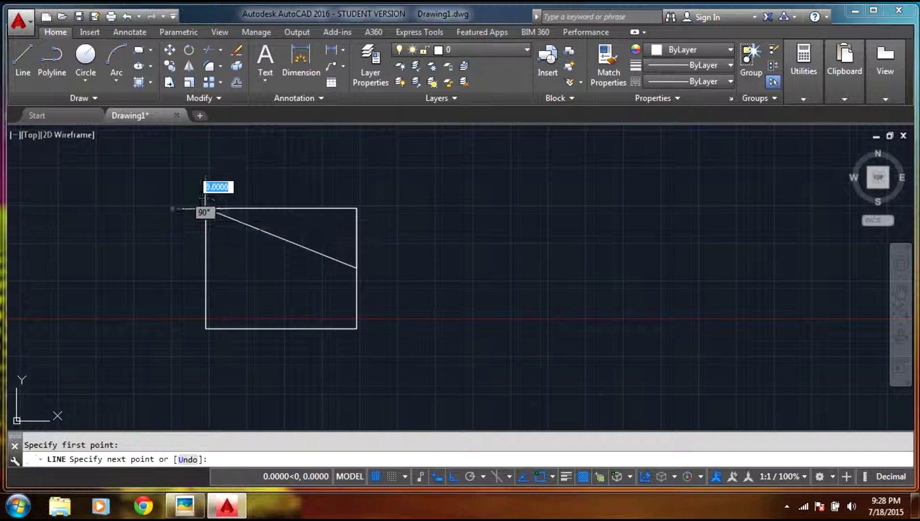
text(20)
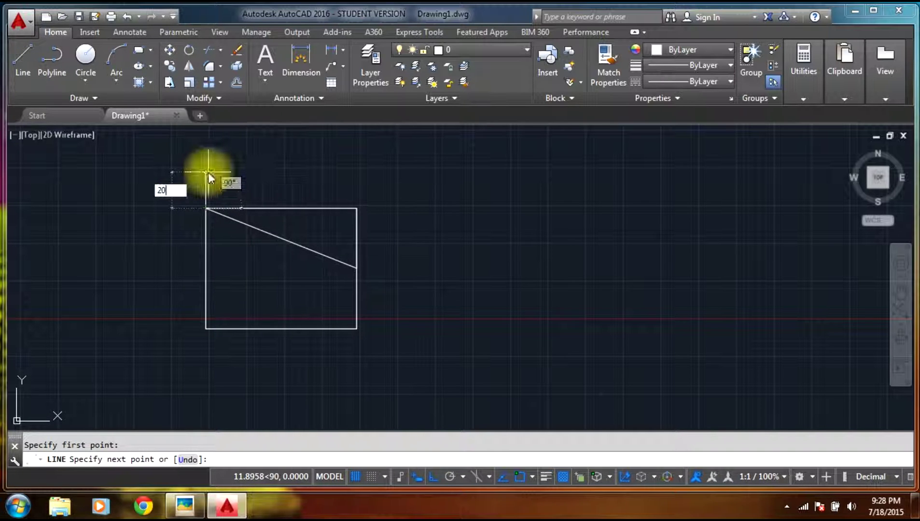
key(Return)
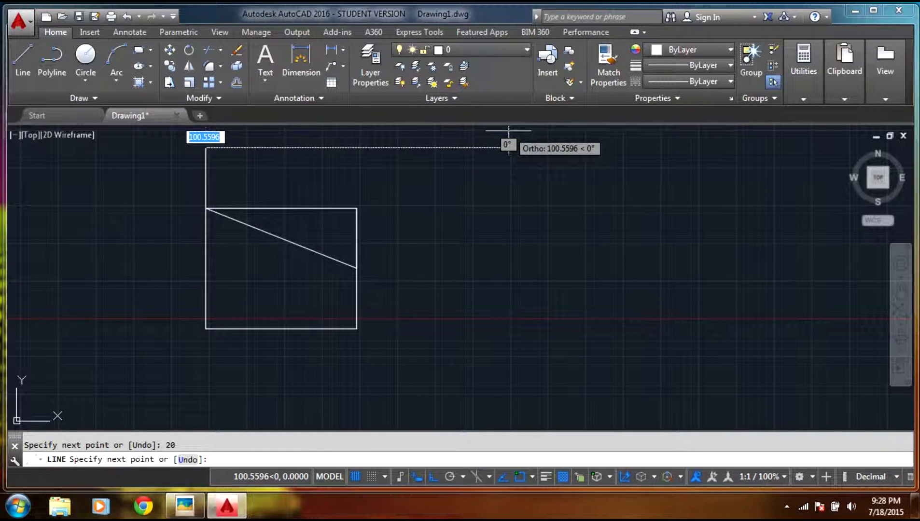
text(50)
key(Return)
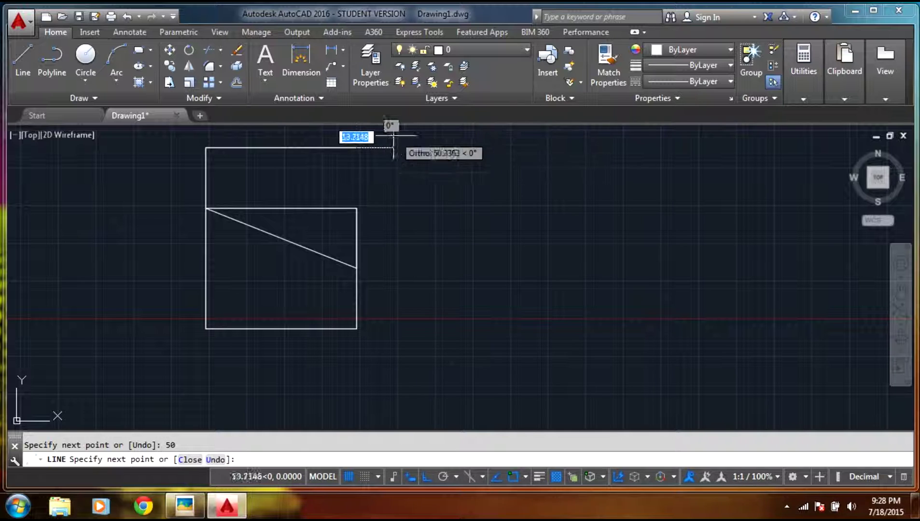
click(356, 209)
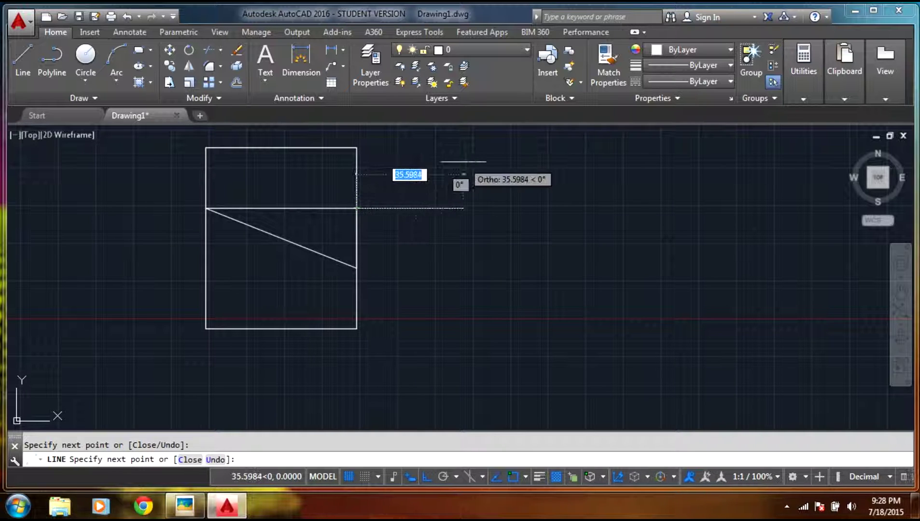
key(Escape)
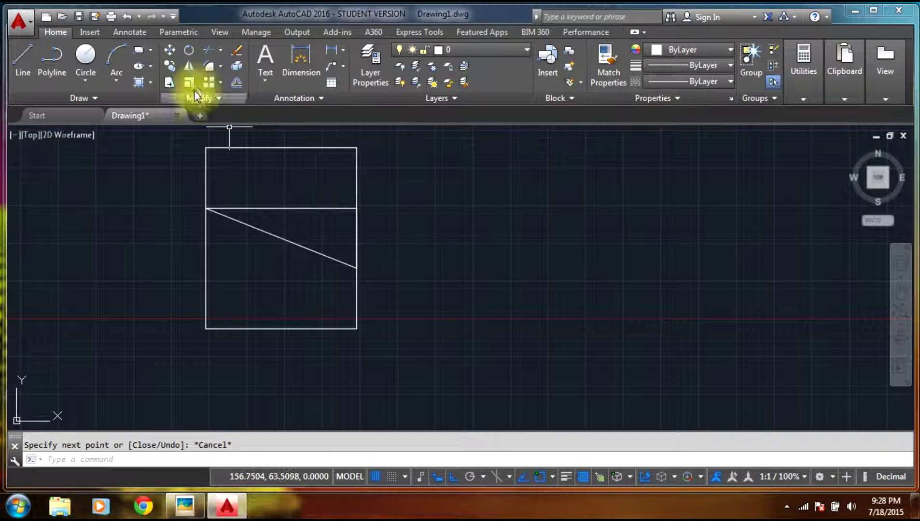
Step: Offset the block's left edge twice by 20 to split it into three, then bring up the scanned sheet
click(238, 82)
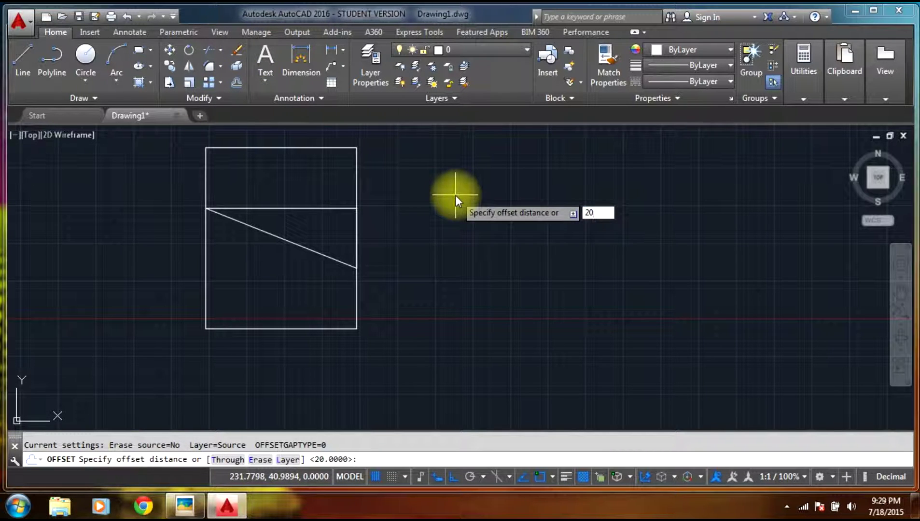
key(Return)
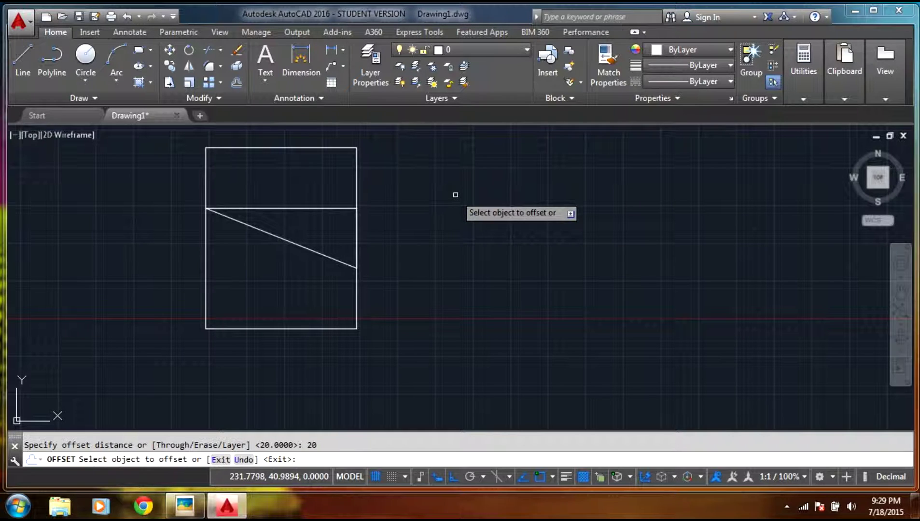
click(207, 172)
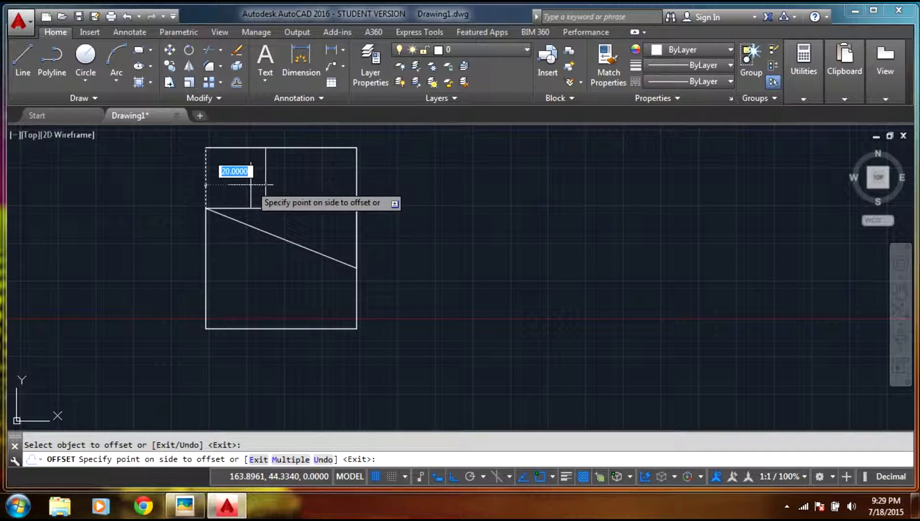
click(250, 184)
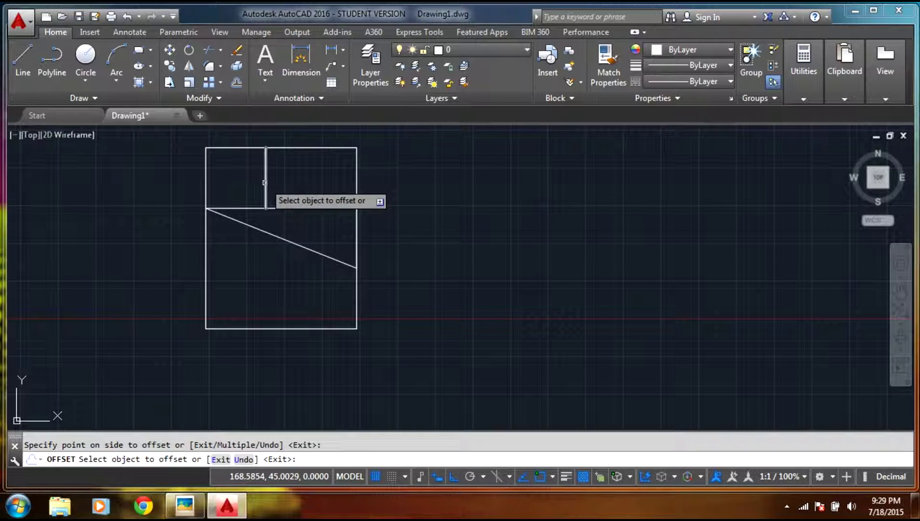
click(266, 182)
click(272, 182)
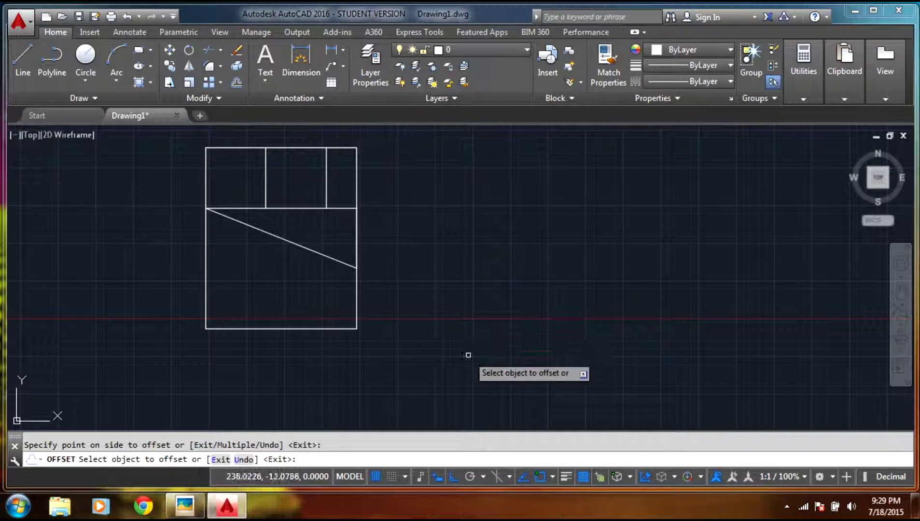
click(188, 512)
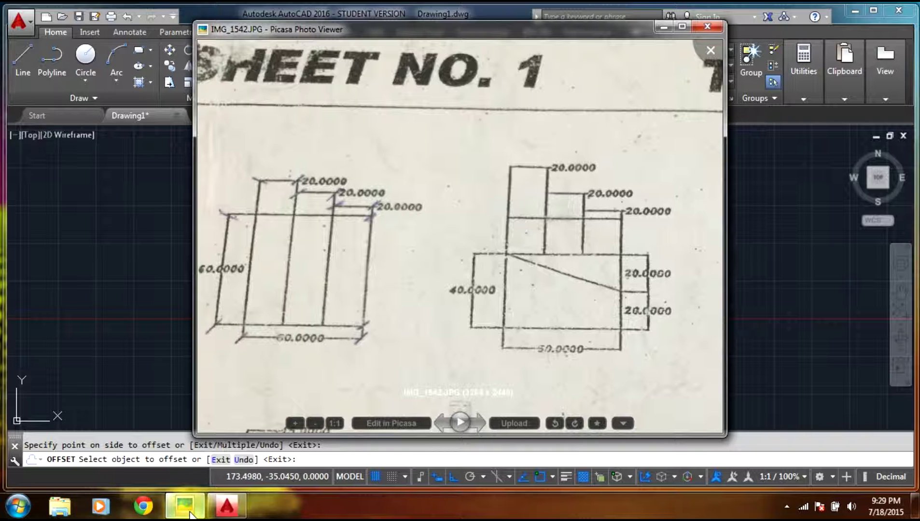
Step: Zoom in on the second drawing's dimensions in the scanned sheet, then minimize Picasa
scroll(550, 350, up, 4)
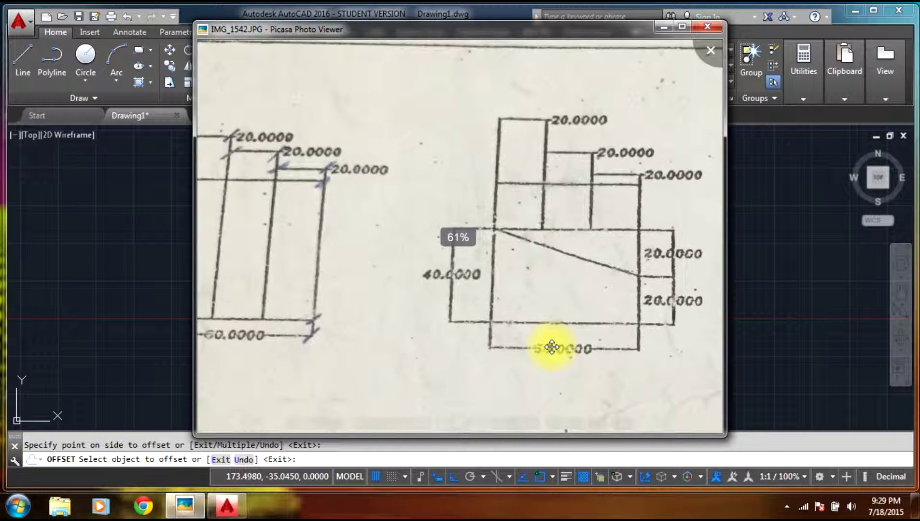
scroll(543, 361, up, 5)
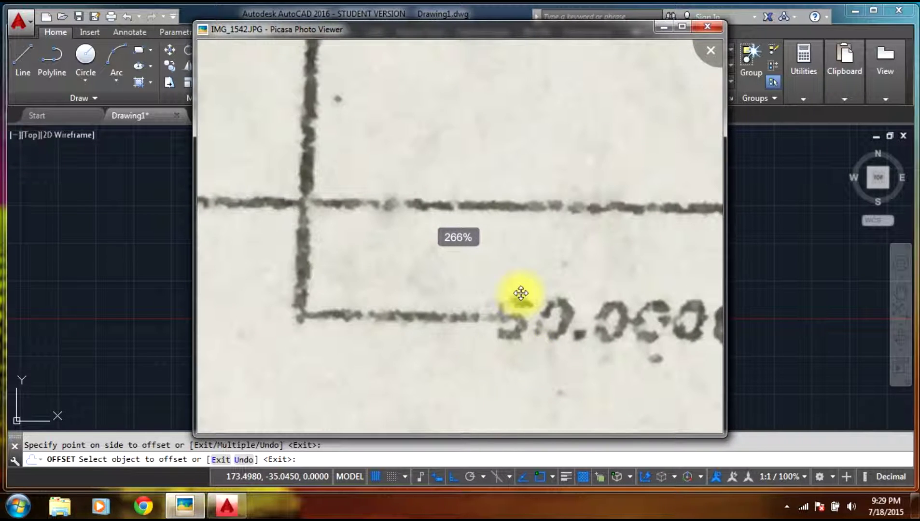
scroll(497, 322, down, 5)
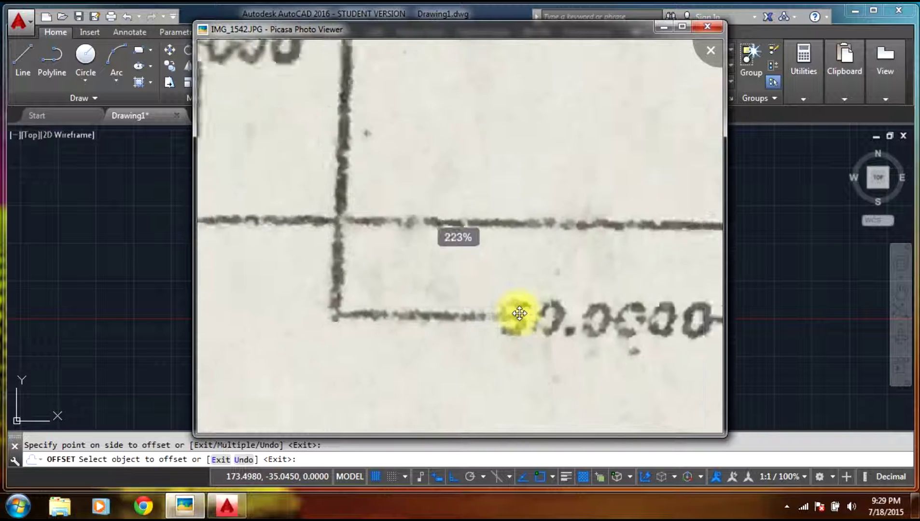
scroll(515, 311, down, 3)
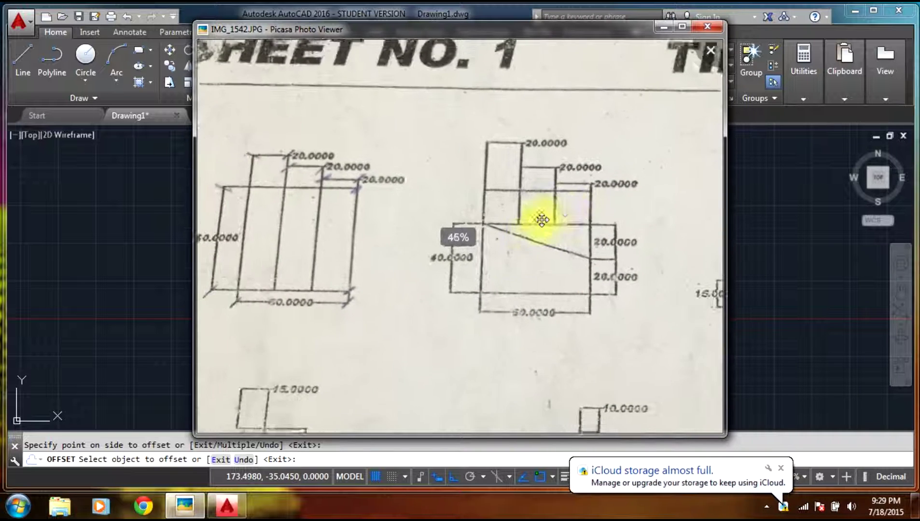
click(666, 24)
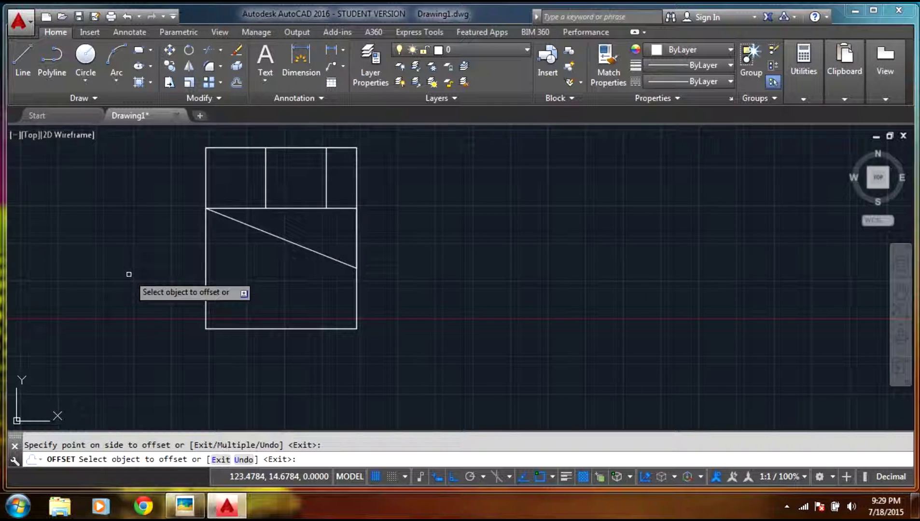
Step: Pan to show both drawings side by side, then compare them with the full scanned sheet
mouse_move(129, 275)
middle_down()
mouse_move(259, 318)
mouse_move(410, 255)
middle_up()
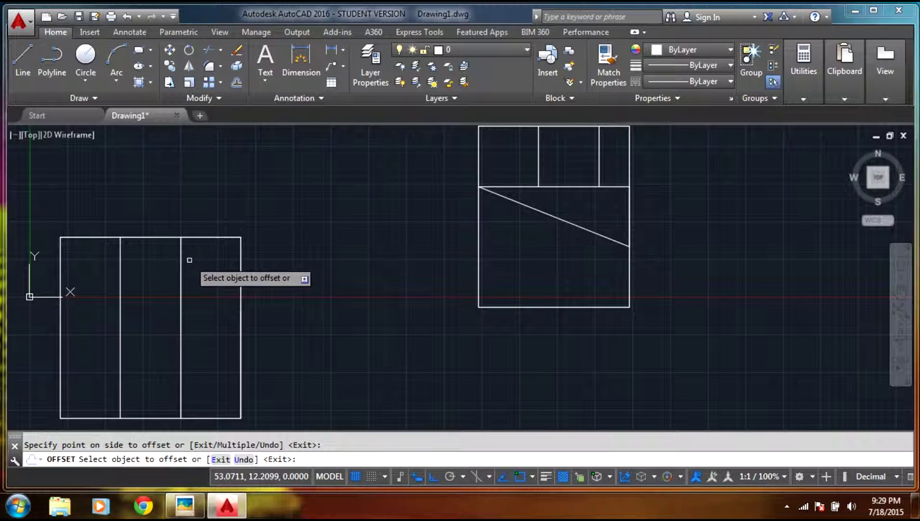
click(185, 506)
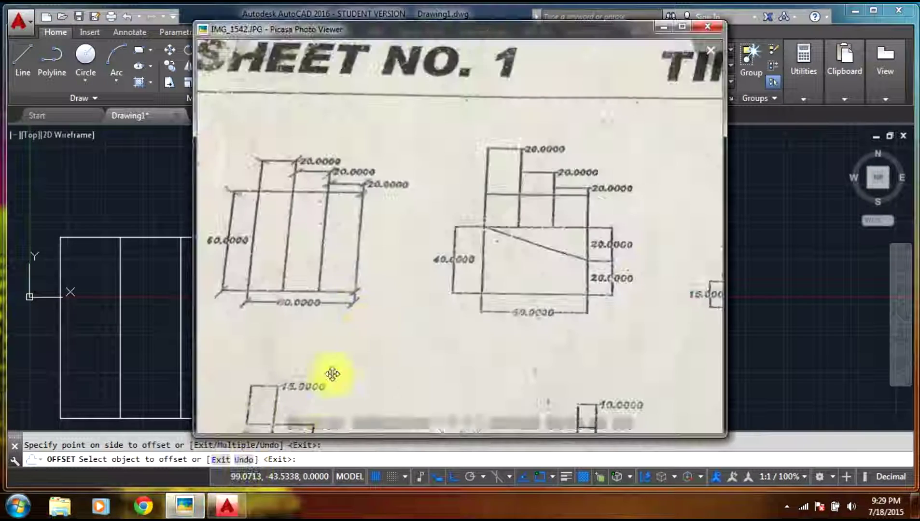
scroll(353, 343, down, 1)
scroll(470, 318, down, 5)
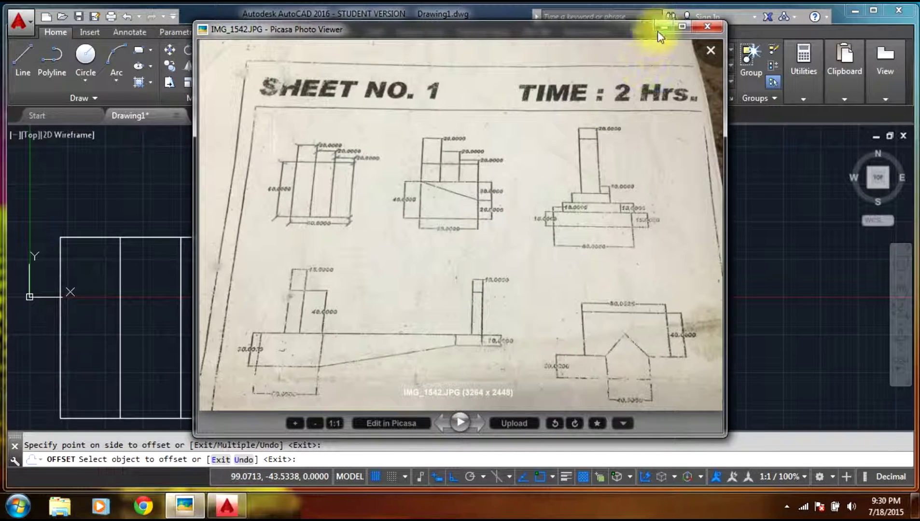
click(663, 26)
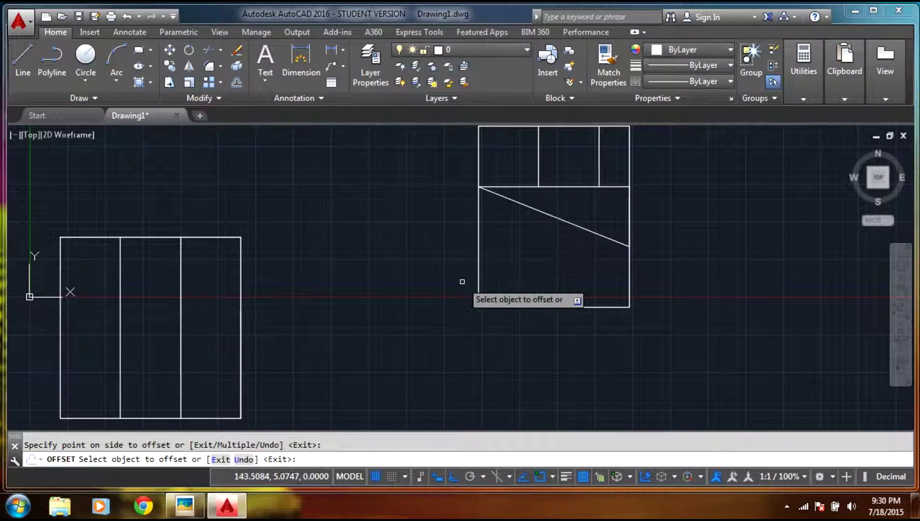